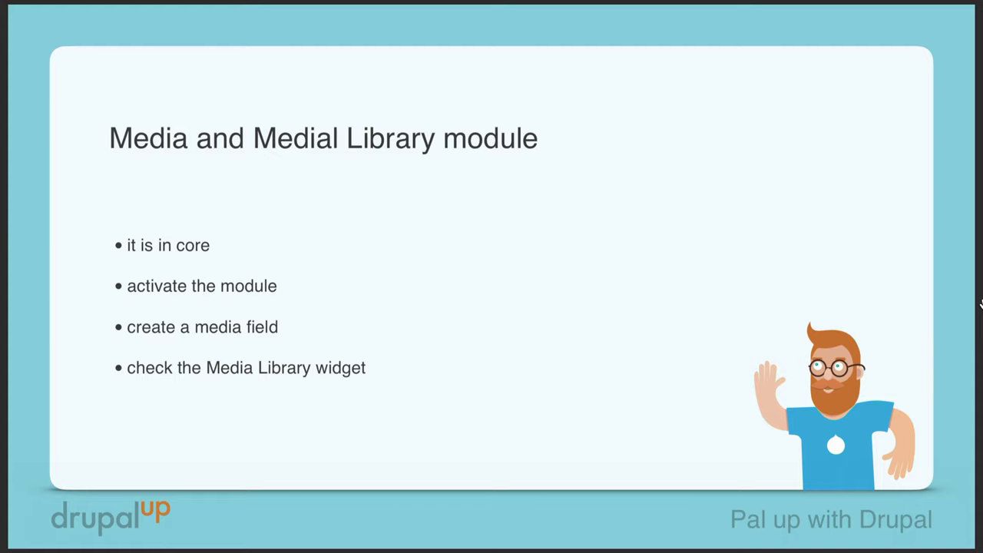
Step: Switch to the Drupal site in Chrome and check the Drupal version in the status report
{"action": "key", "text": "super+Tab"}
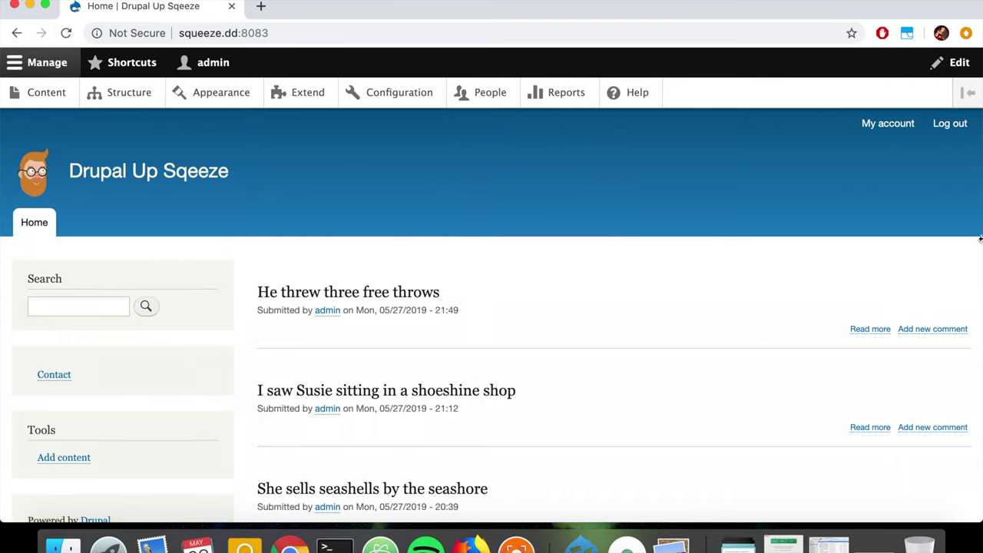
{"action": "left_click", "coordinate": [576, 102]}
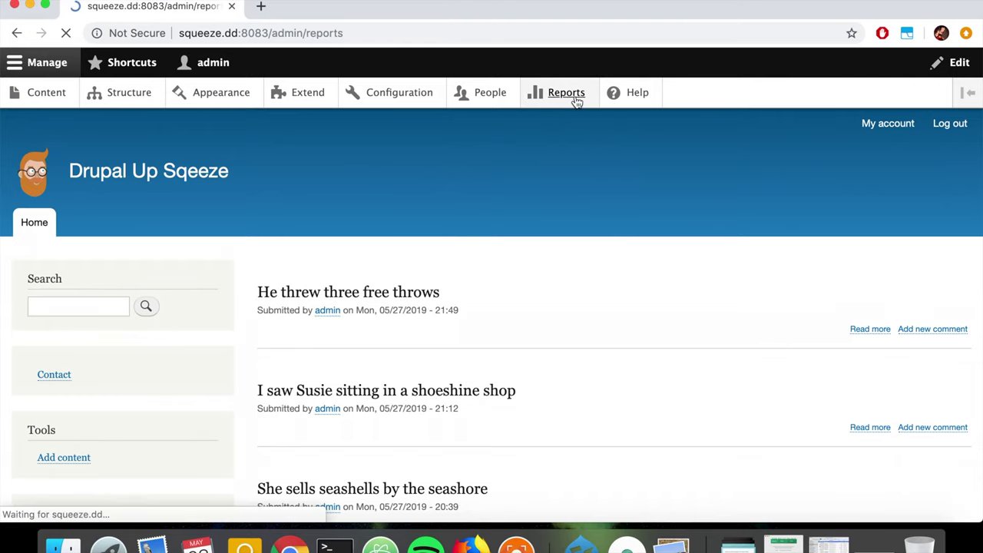
{"action": "left_click", "coordinate": [146, 336]}
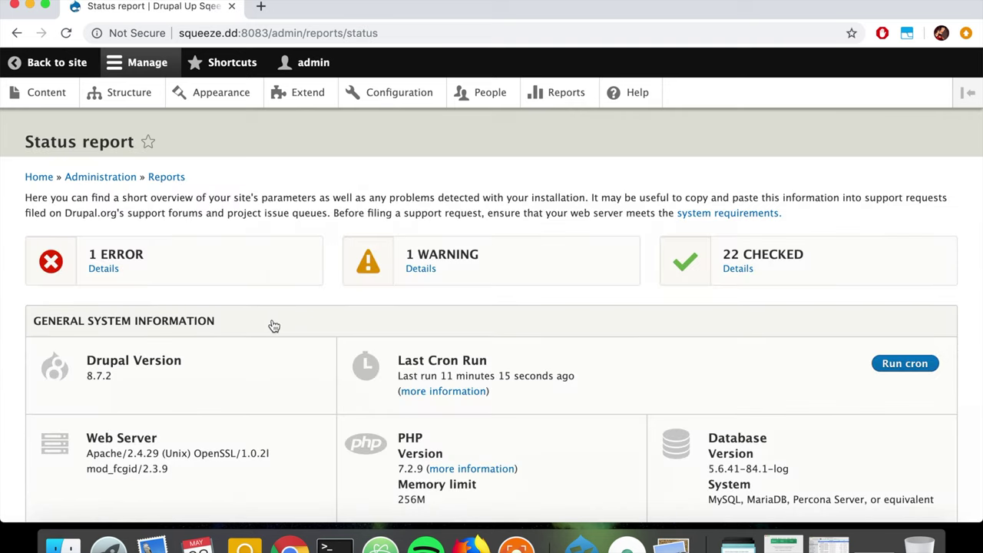
{"action": "scroll", "coordinate": [274, 326], "scroll_direction": "down", "scroll_amount": 2}
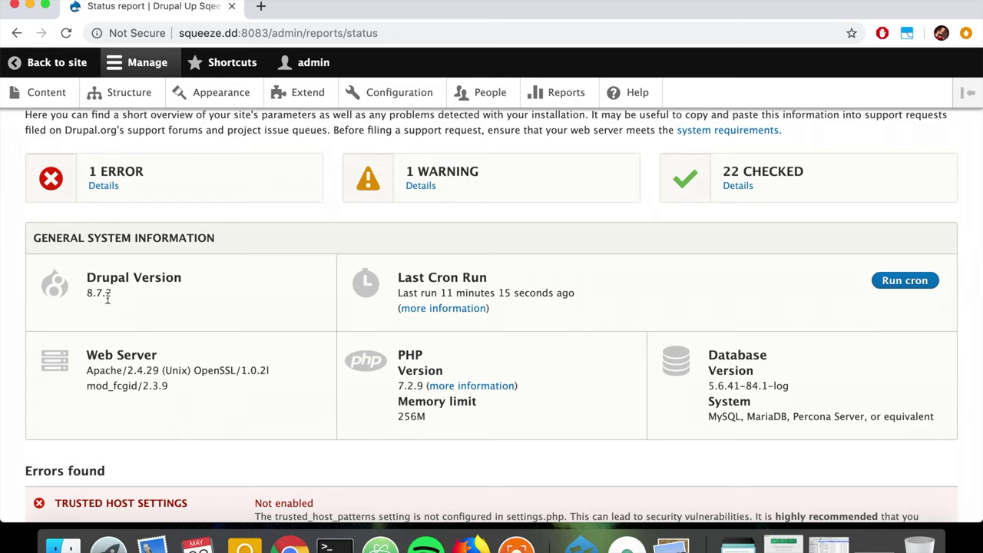
{"action": "left_click_drag", "start_coordinate": [86, 292], "coordinate": [129, 300]}
Step: Install the core Media module and the experimental Media library module, confirming the use of experimental modules
{"action": "left_click", "coordinate": [306, 92]}
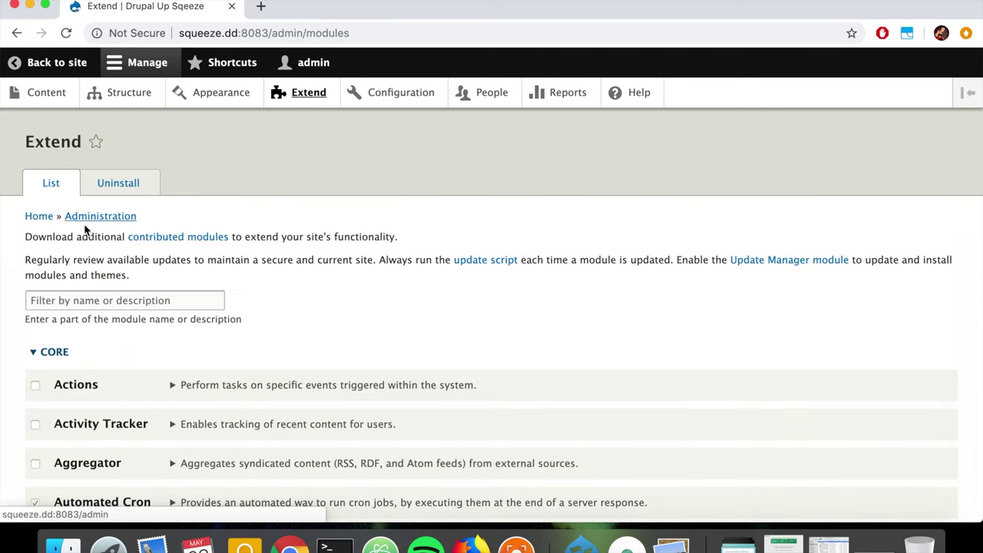
{"action": "left_click", "coordinate": [115, 300]}
{"action": "type", "text": "media"}
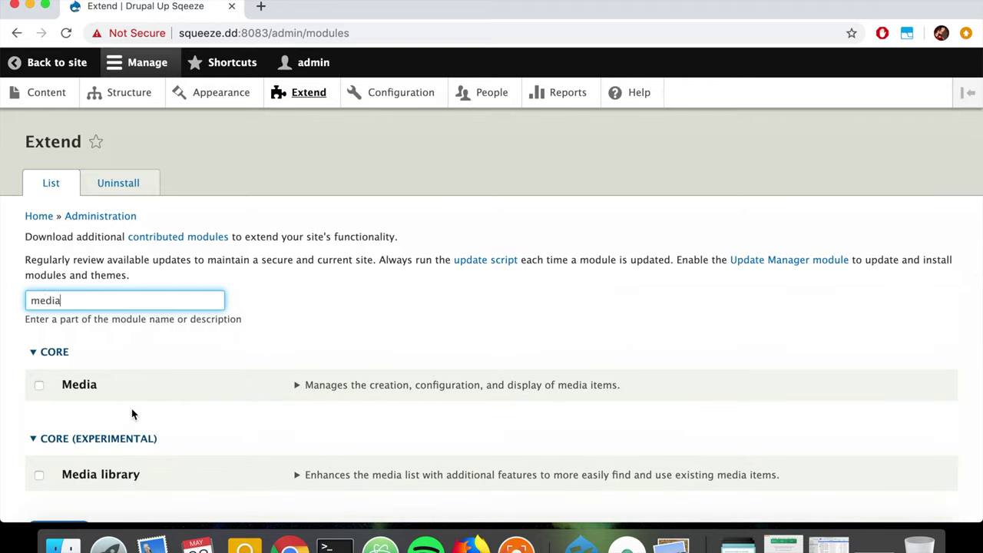
{"action": "left_click", "coordinate": [38, 385]}
{"action": "scroll", "coordinate": [133, 400], "scroll_direction": "down", "scroll_amount": 1}
{"action": "scroll", "coordinate": [134, 407], "scroll_direction": "down", "scroll_amount": 2}
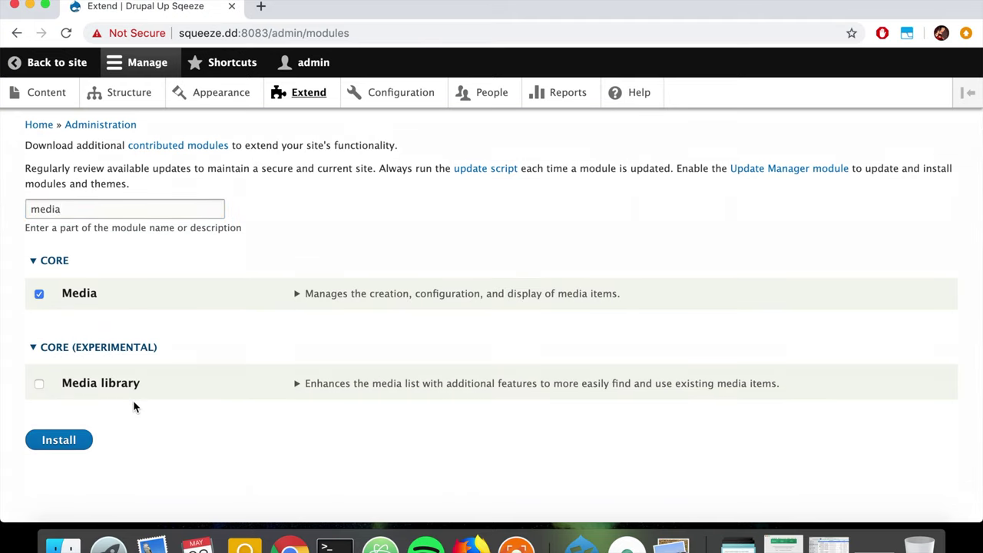
{"action": "left_click", "coordinate": [39, 385]}
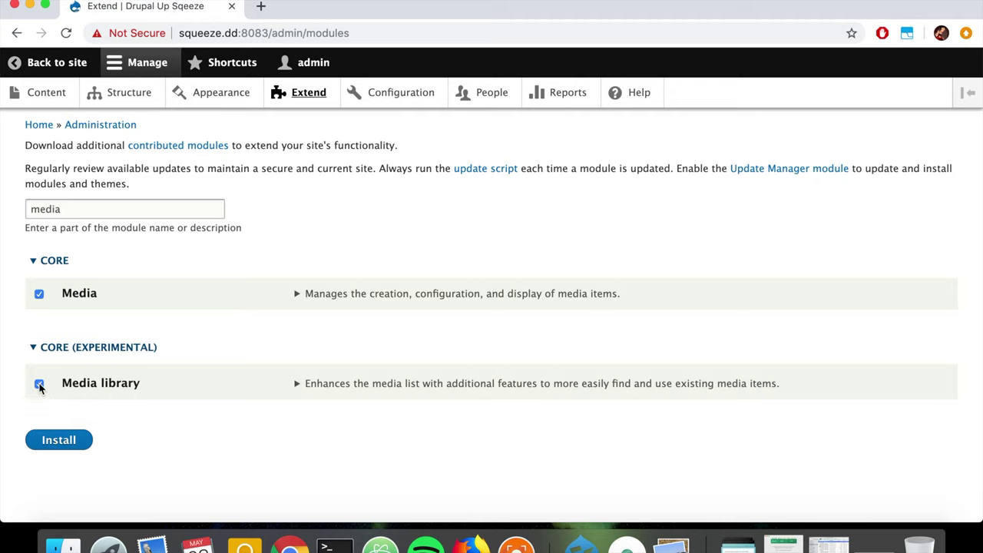
{"action": "left_click", "coordinate": [59, 440]}
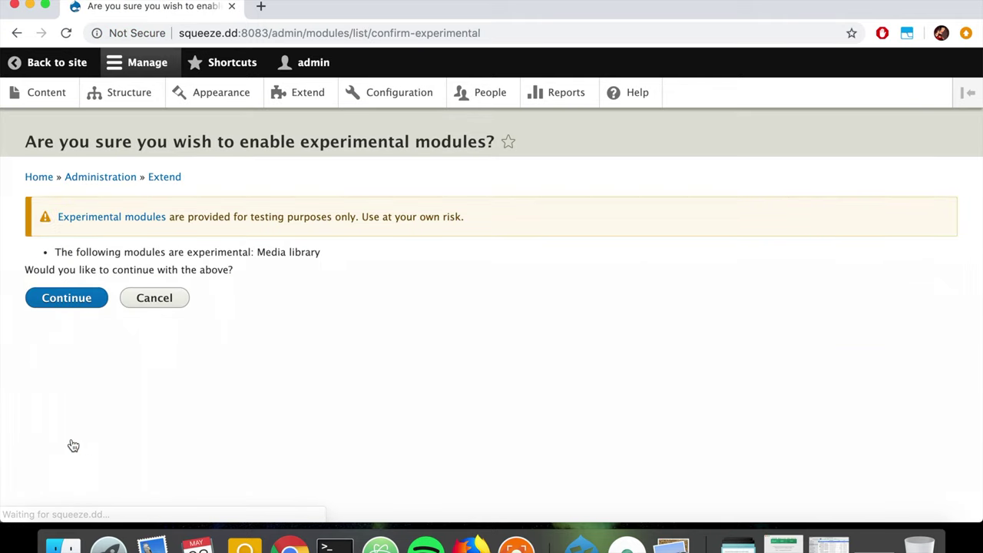
{"action": "left_click", "coordinate": [91, 305]}
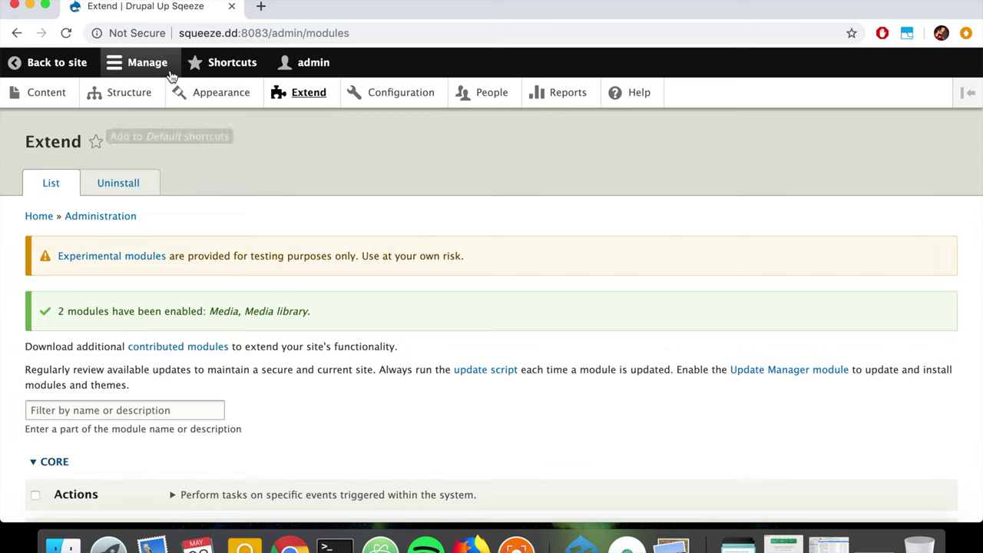
Step: Open the site's media types list to review the available types
{"action": "left_click", "coordinate": [136, 93]}
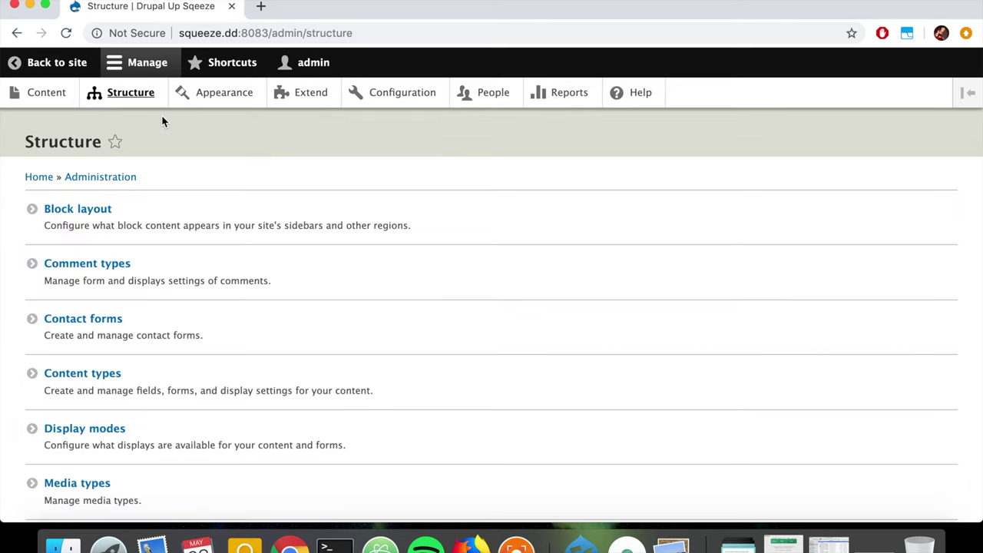
{"action": "scroll", "coordinate": [248, 299], "scroll_direction": "down", "scroll_amount": 5}
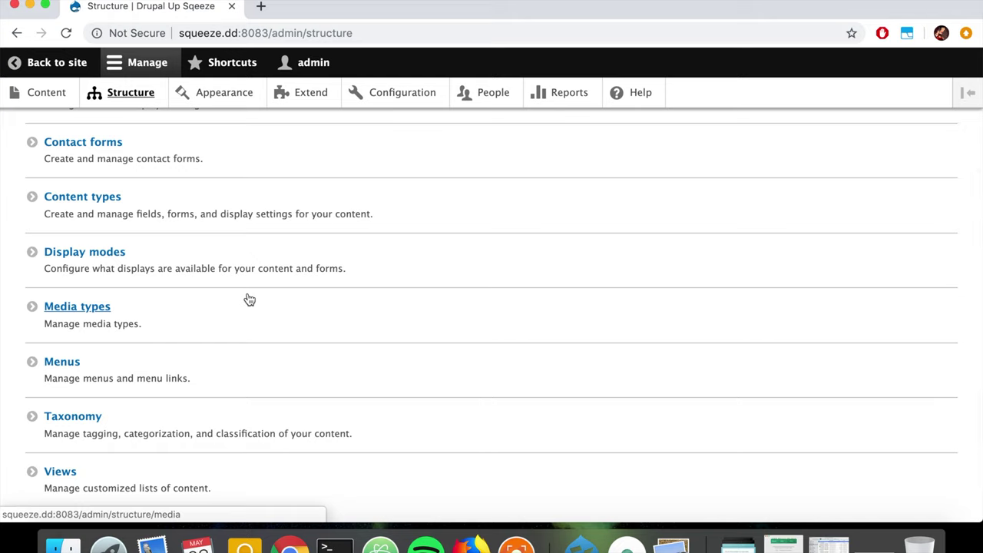
{"action": "left_click", "coordinate": [112, 316]}
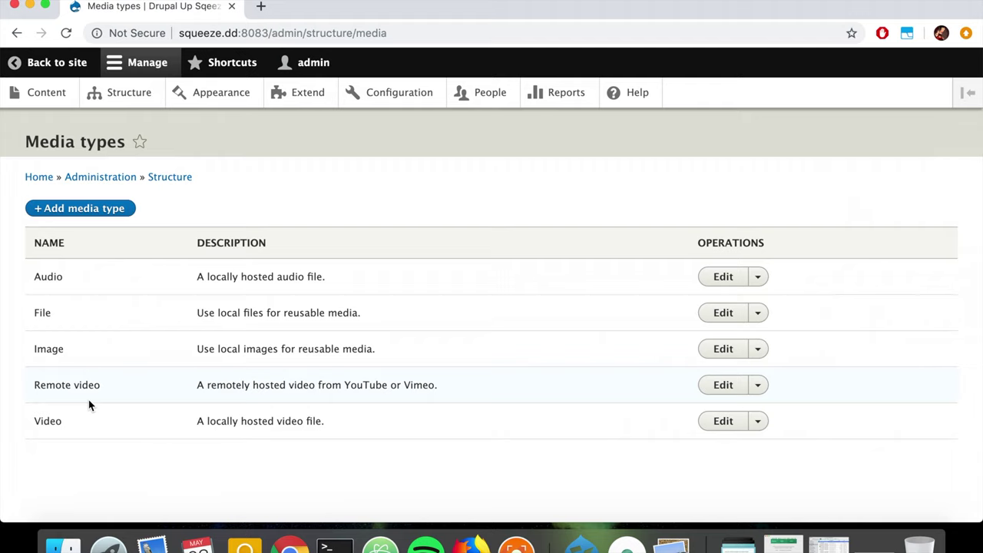
Step: Open the form for creating a new Article and examine its image upload field
{"action": "left_click", "coordinate": [46, 102]}
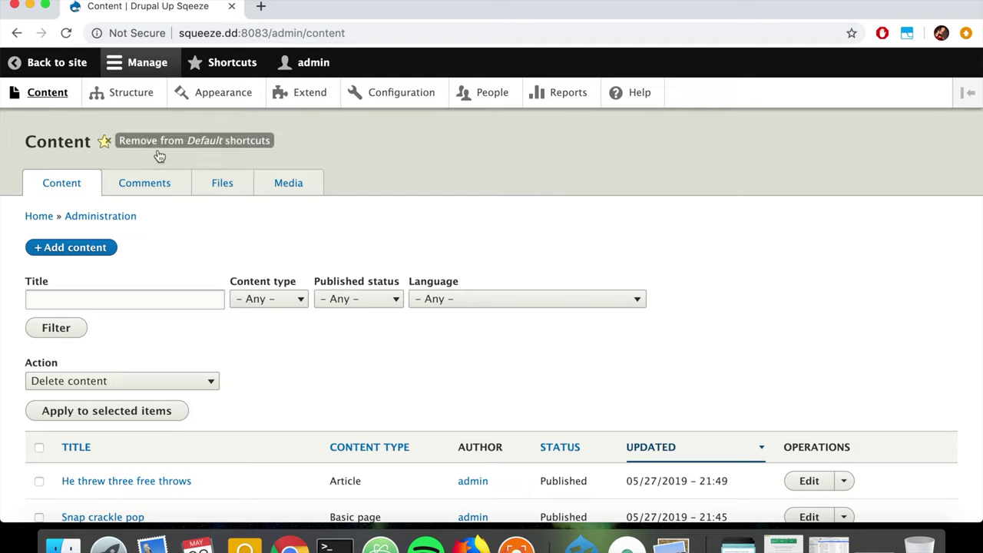
{"action": "left_click", "coordinate": [77, 247]}
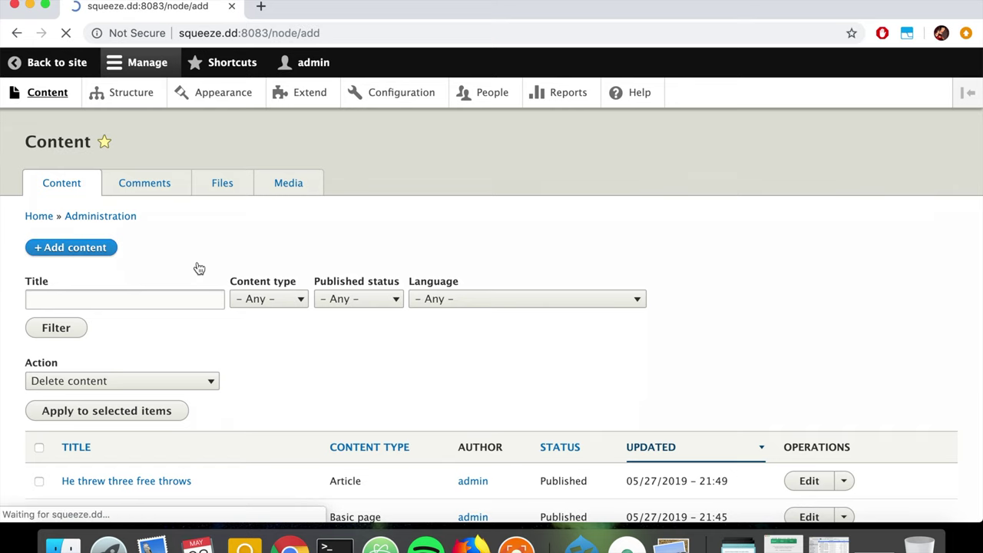
{"action": "left_click", "coordinate": [79, 214]}
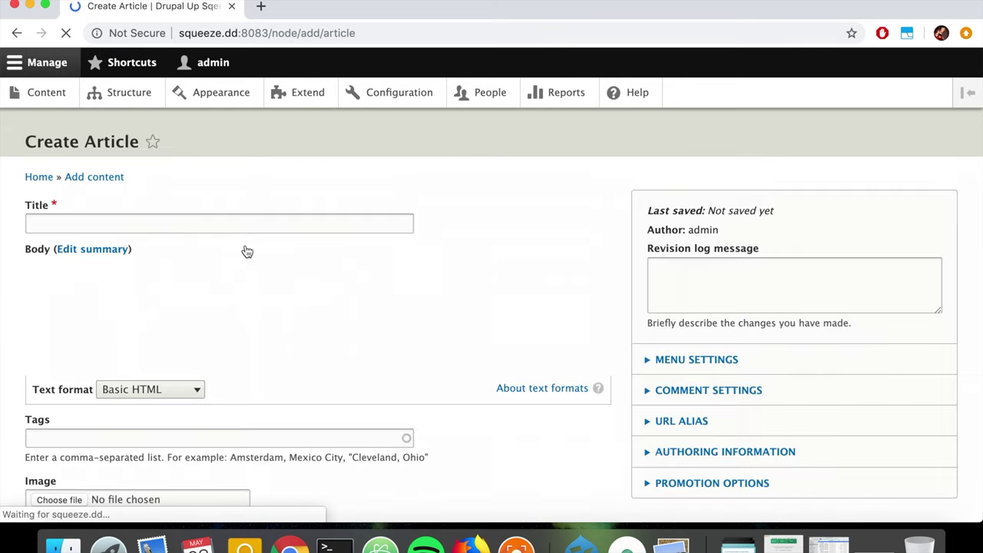
{"action": "scroll", "coordinate": [245, 251], "scroll_direction": "down", "scroll_amount": 5}
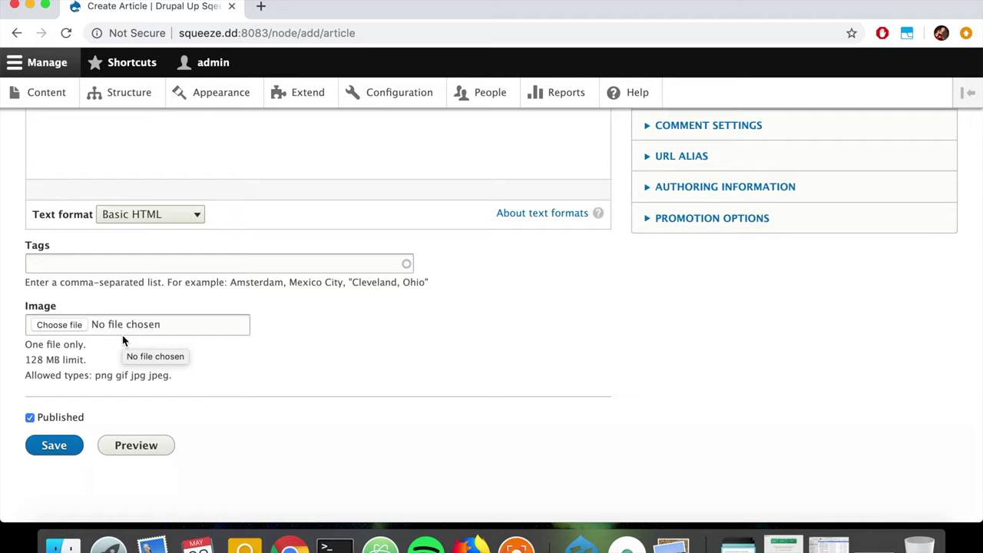
{"action": "scroll", "coordinate": [122, 335], "scroll_direction": "up", "scroll_amount": 5}
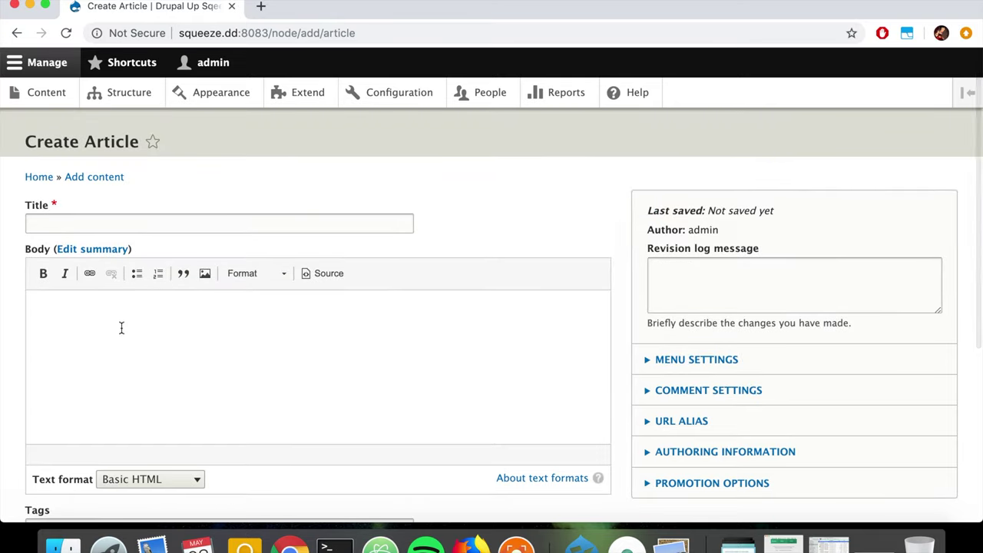
Step: Add a new Media reference field labelled "Media Image" to the Article content type
{"action": "left_click", "coordinate": [124, 99]}
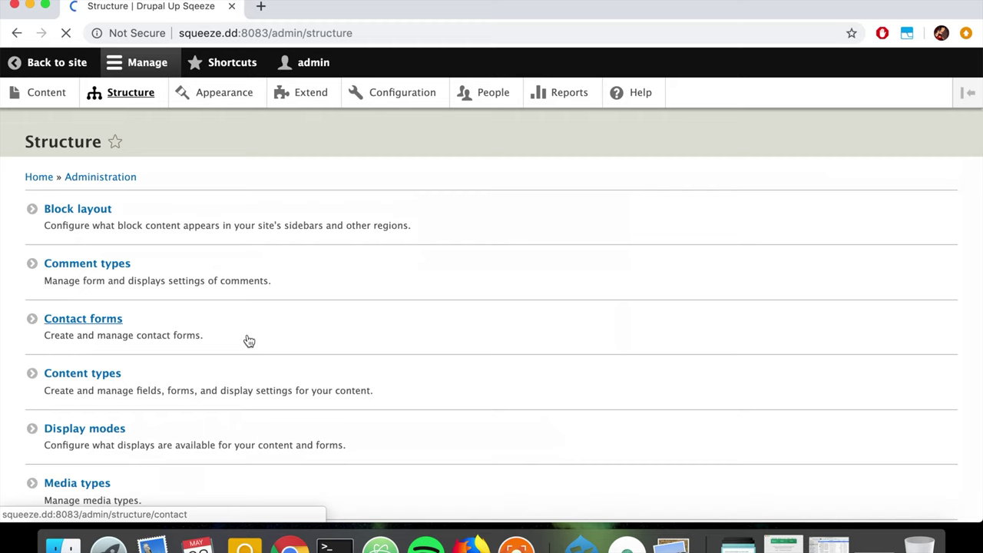
{"action": "left_click", "coordinate": [251, 395]}
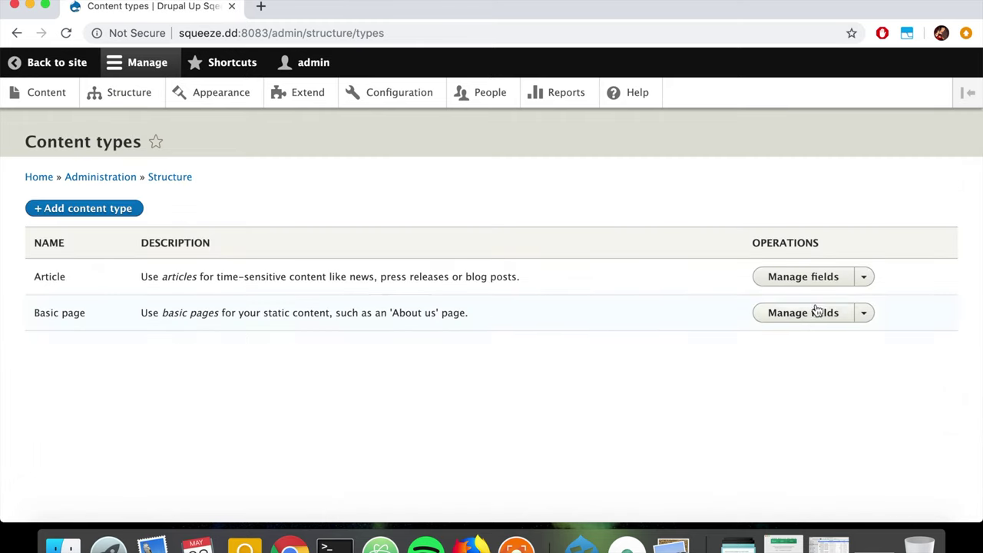
{"action": "left_click", "coordinate": [806, 277]}
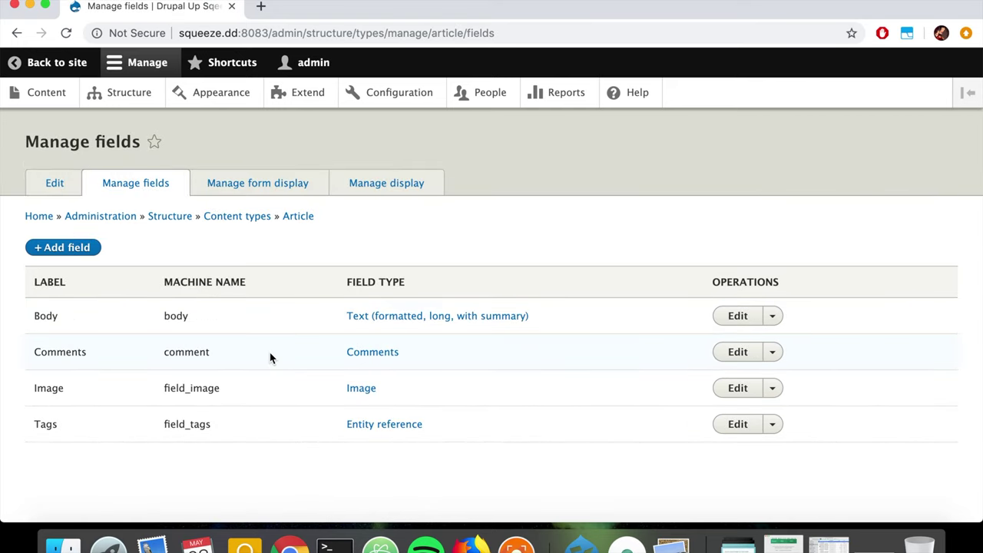
{"action": "left_click", "coordinate": [70, 252]}
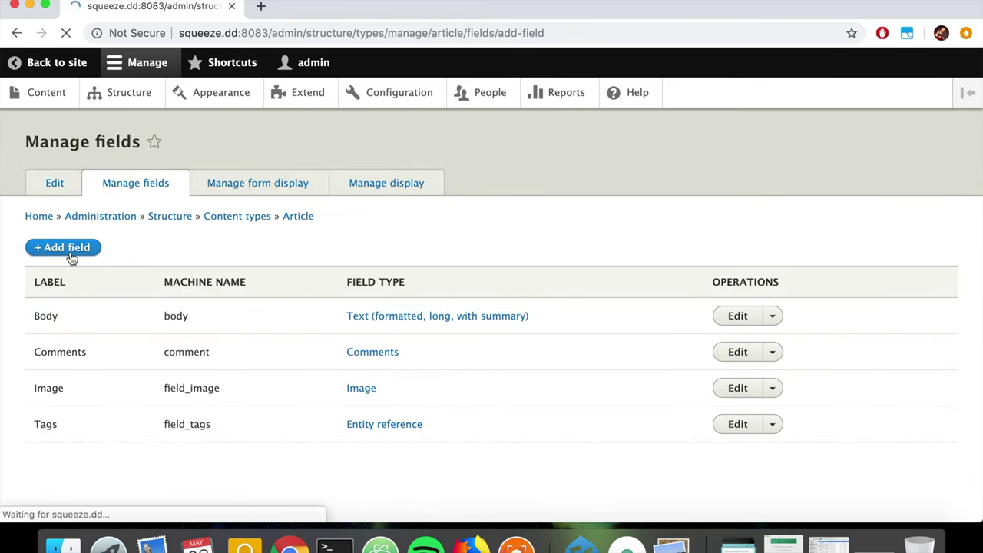
{"action": "left_click", "coordinate": [121, 224]}
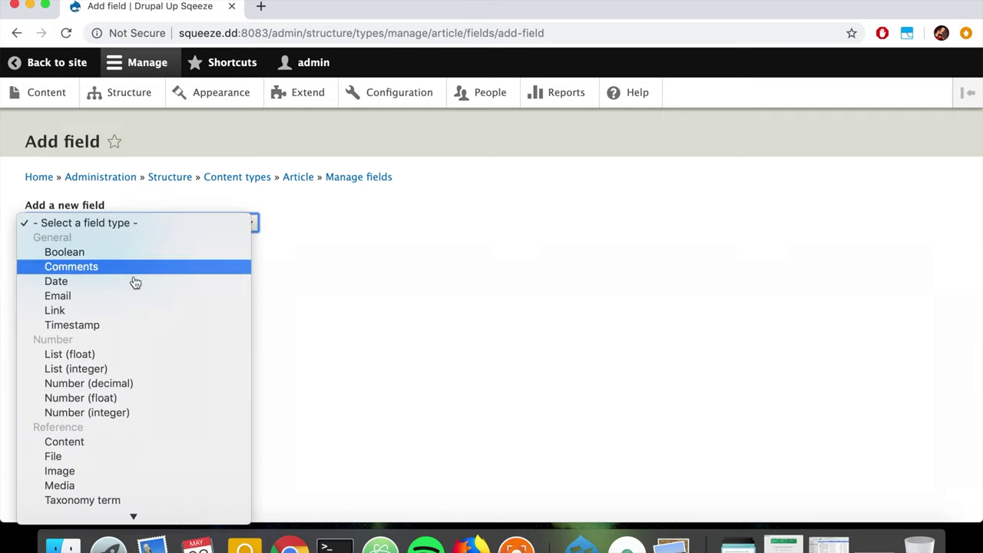
{"action": "scroll", "coordinate": [138, 383], "scroll_direction": "down", "scroll_amount": 3}
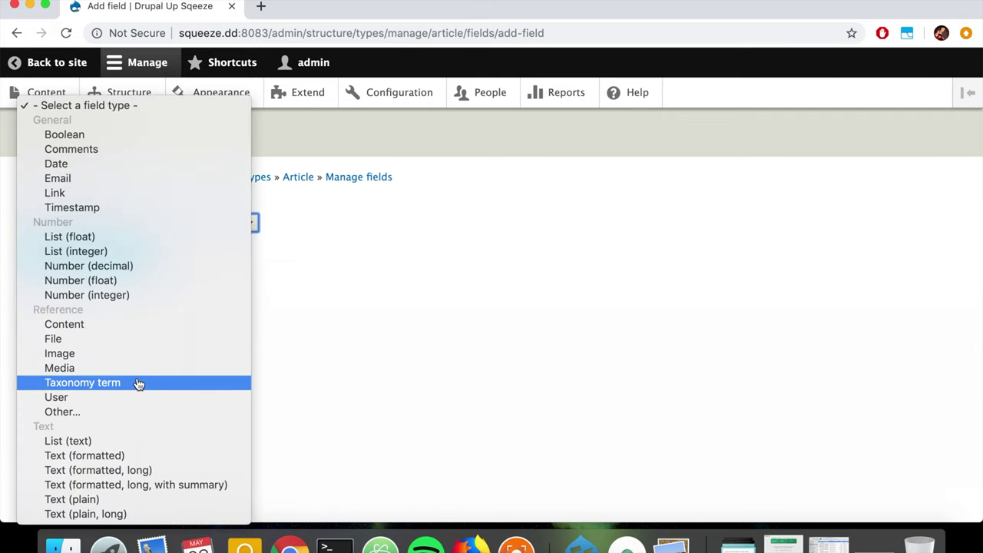
{"action": "left_click", "coordinate": [90, 371]}
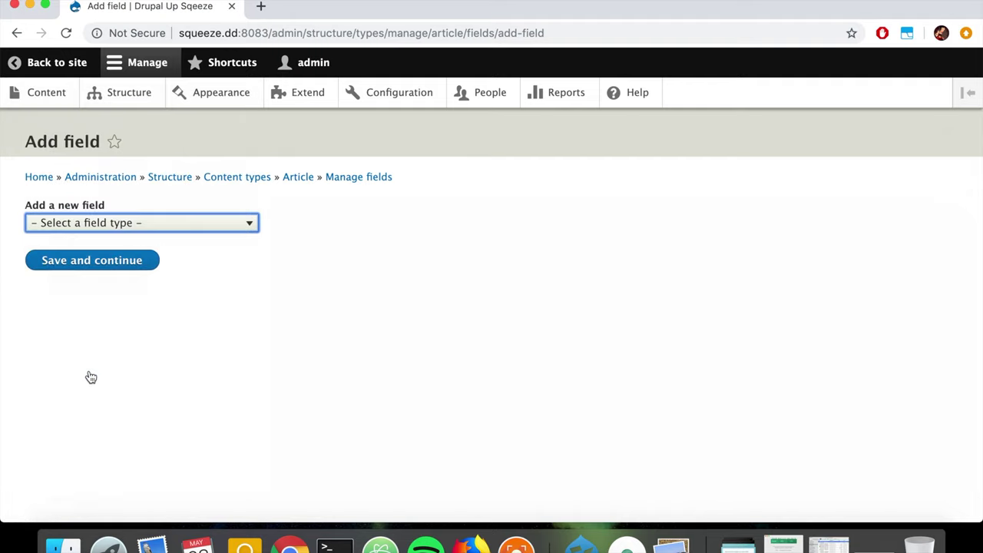
{"action": "left_click", "coordinate": [74, 318]}
{"action": "type", "text": "Media Image"}
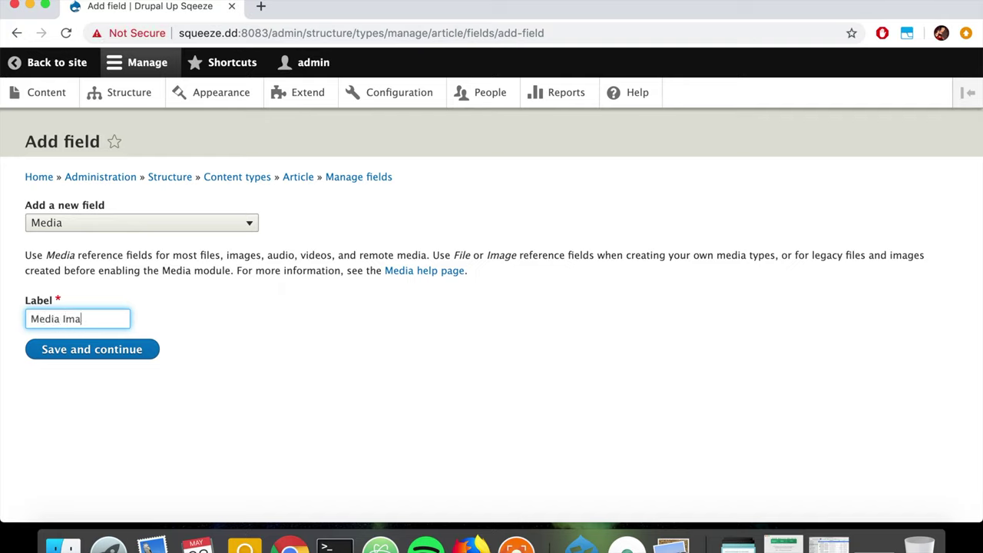
{"action": "left_click", "coordinate": [79, 352]}
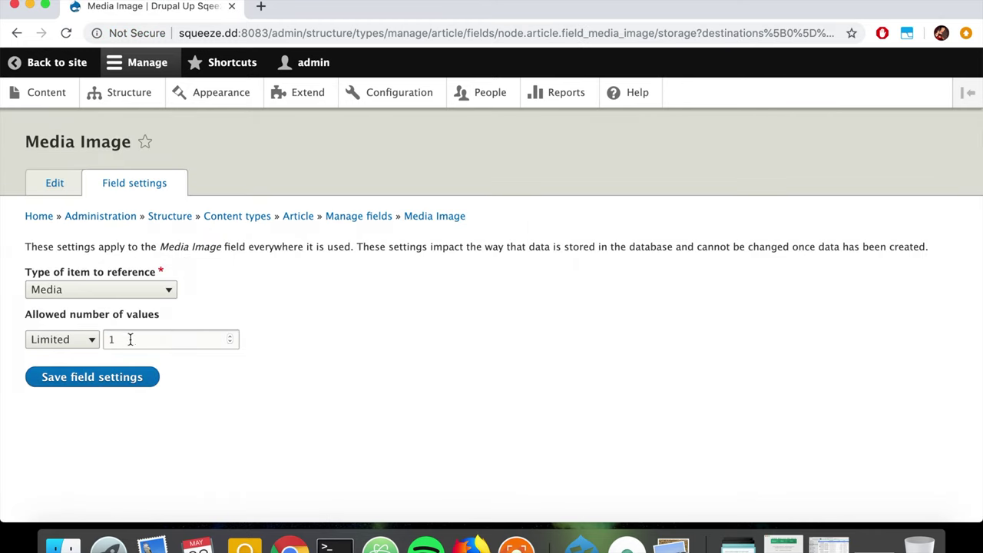
Step: Save the Media Image field with a limit of 1 value and allow only the Image media type
{"action": "left_click", "coordinate": [131, 378]}
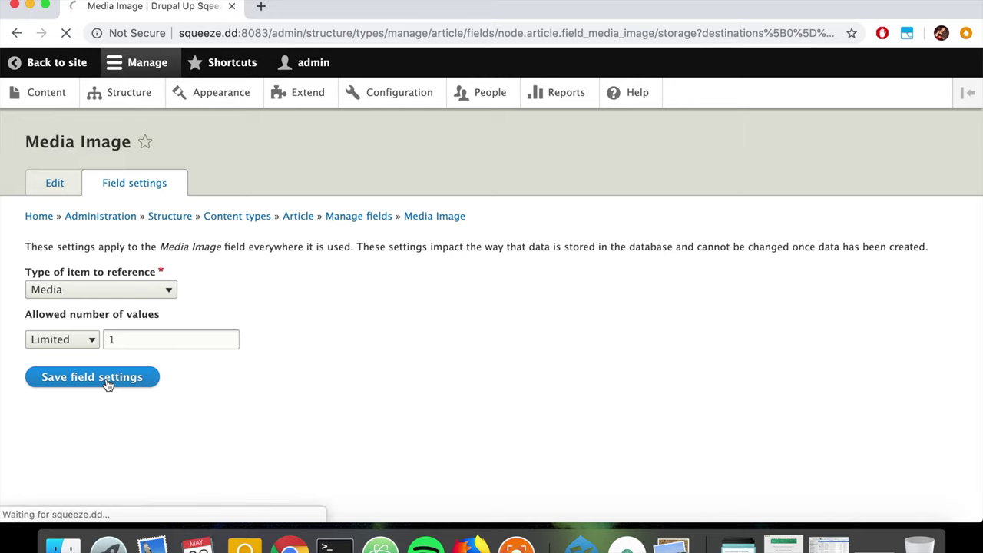
{"action": "scroll", "coordinate": [109, 385], "scroll_direction": "down", "scroll_amount": 10}
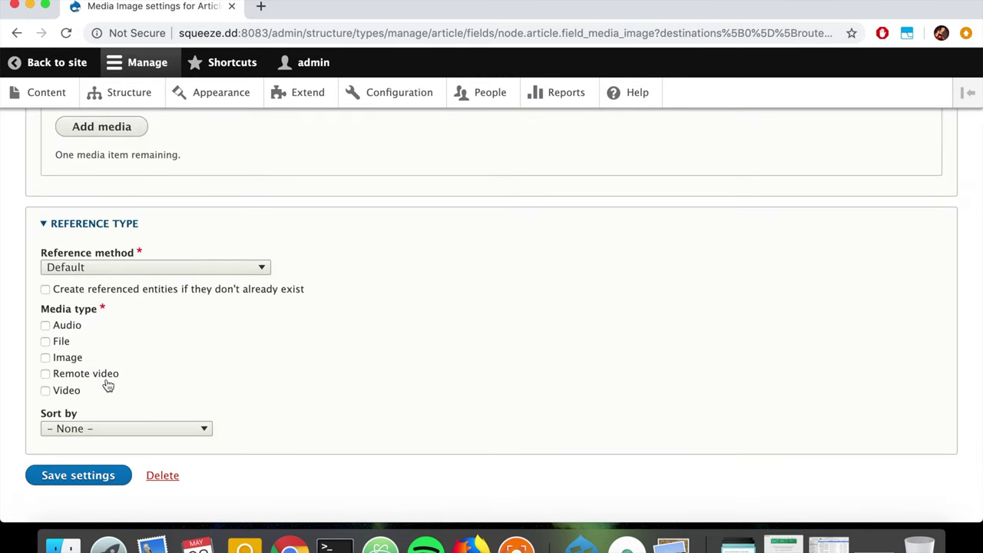
{"action": "left_click", "coordinate": [71, 359]}
{"action": "left_click", "coordinate": [79, 476]}
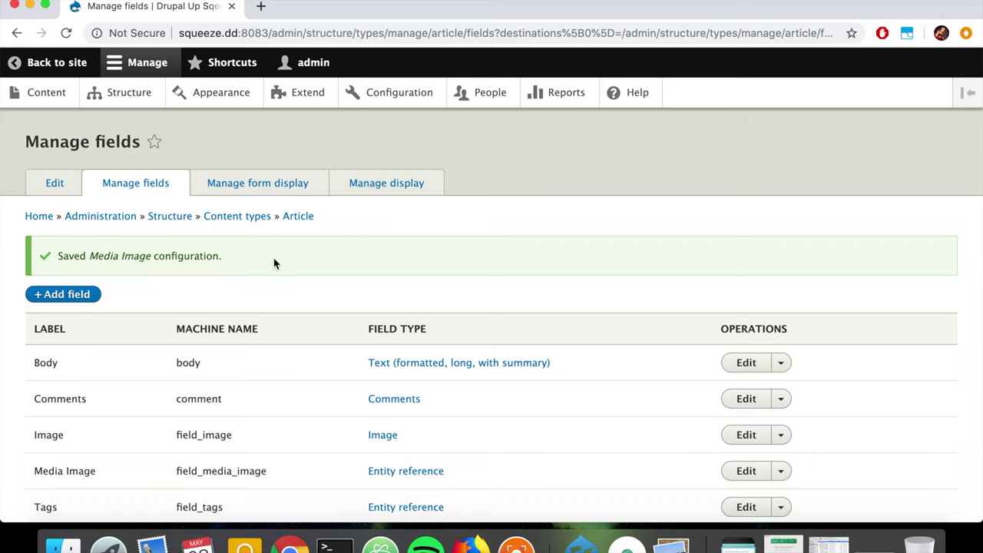
Step: Check which widget the Media Image field uses in the Article form display
{"action": "left_click", "coordinate": [236, 192]}
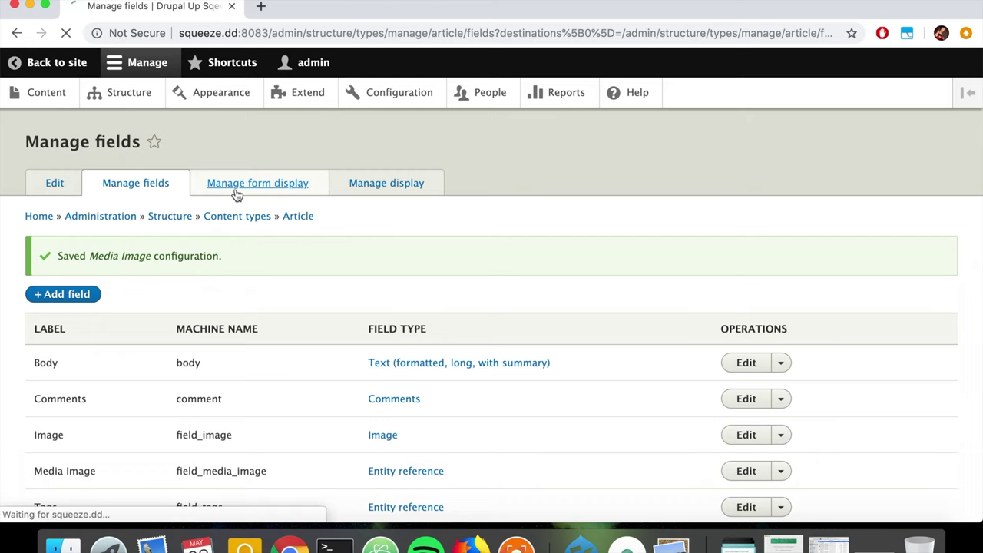
{"action": "scroll", "coordinate": [238, 195], "scroll_direction": "down", "scroll_amount": 5}
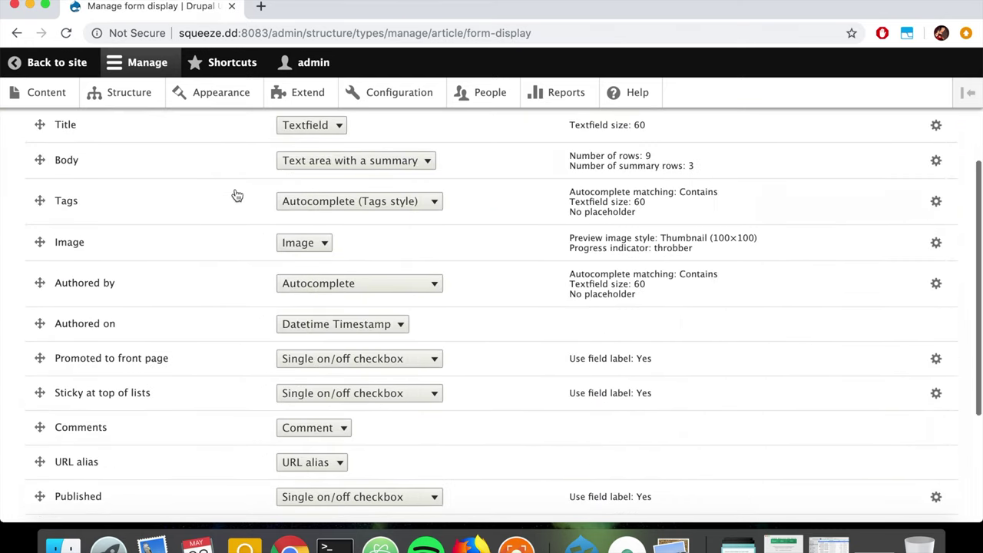
{"action": "scroll", "coordinate": [238, 195], "scroll_direction": "down", "scroll_amount": 2}
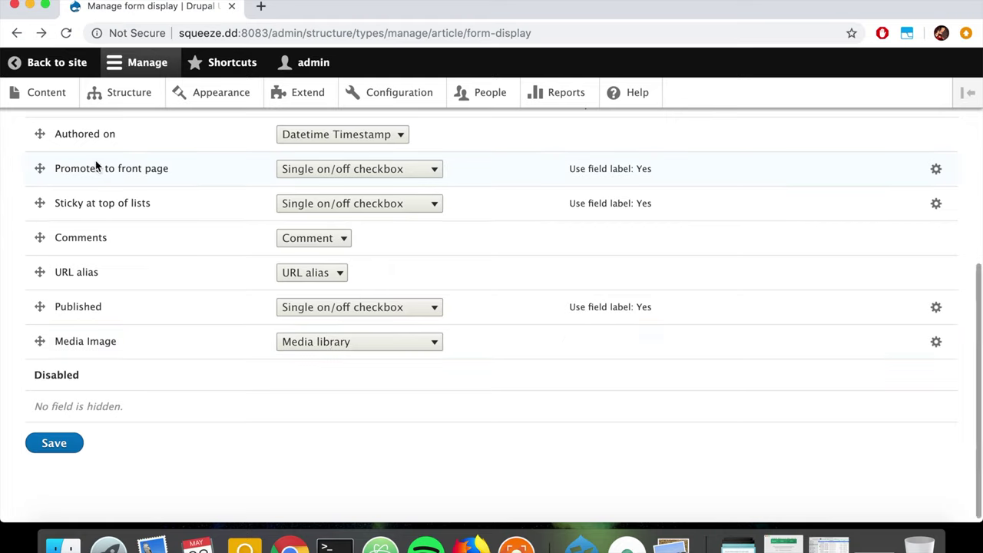
Step: Start a new Article from the content overview and title it "Eagle"
{"action": "left_click", "coordinate": [50, 98]}
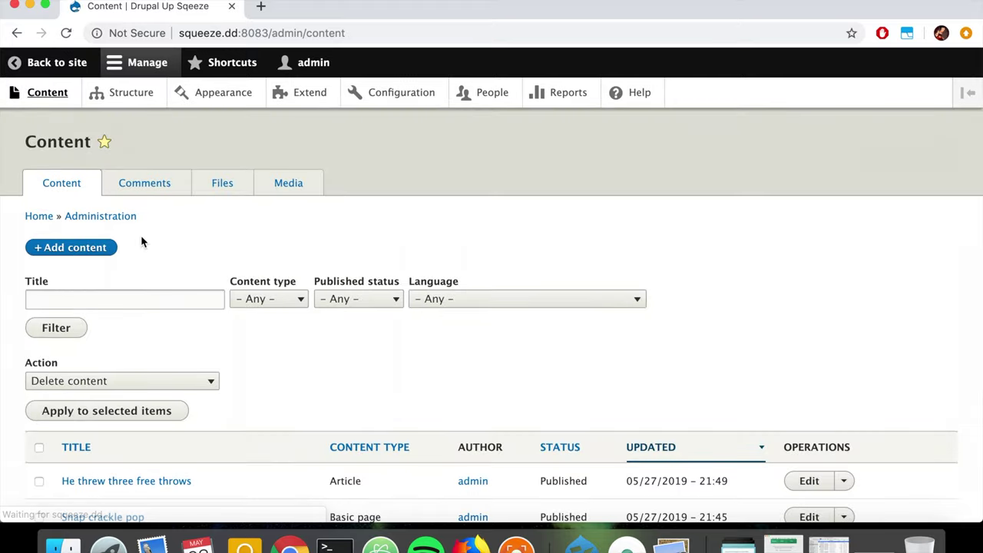
{"action": "left_click", "coordinate": [83, 253]}
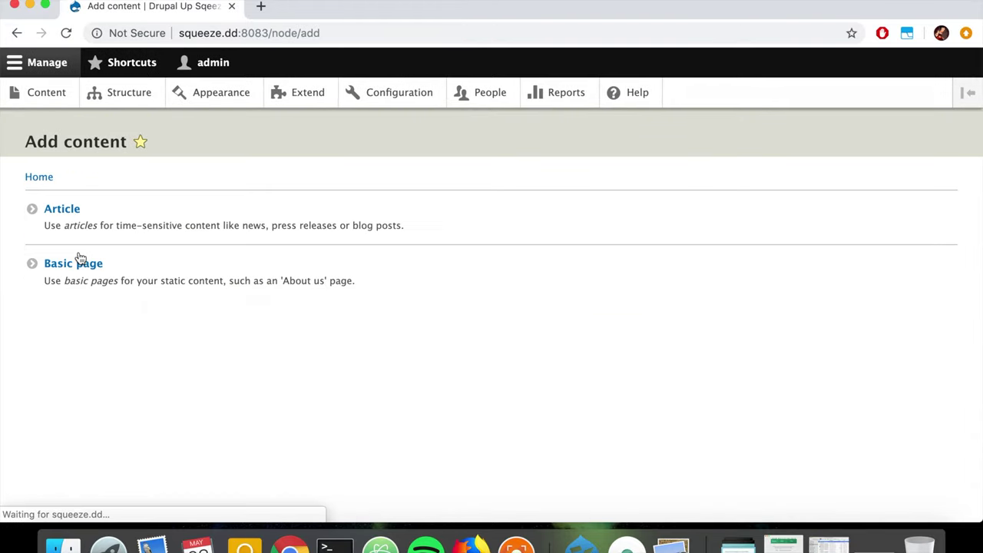
{"action": "left_click", "coordinate": [83, 225]}
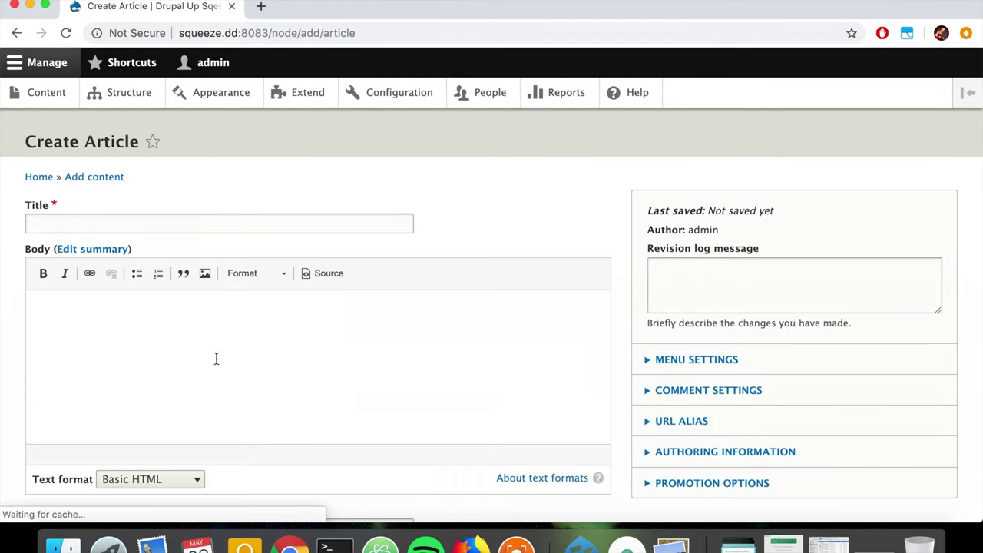
{"action": "left_click", "coordinate": [155, 224]}
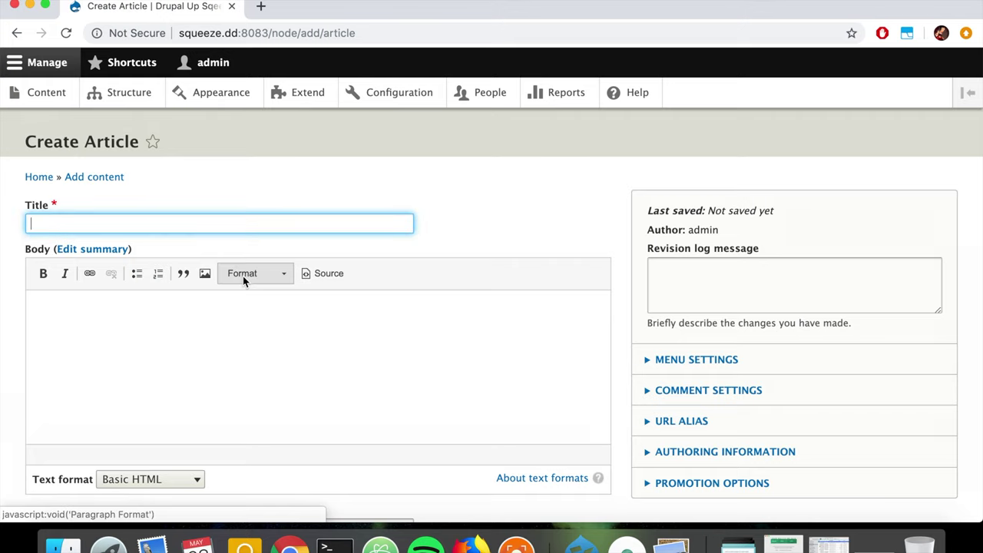
{"action": "type", "text": "Eagle"}
{"action": "scroll", "coordinate": [296, 336], "scroll_direction": "down", "scroll_amount": 5}
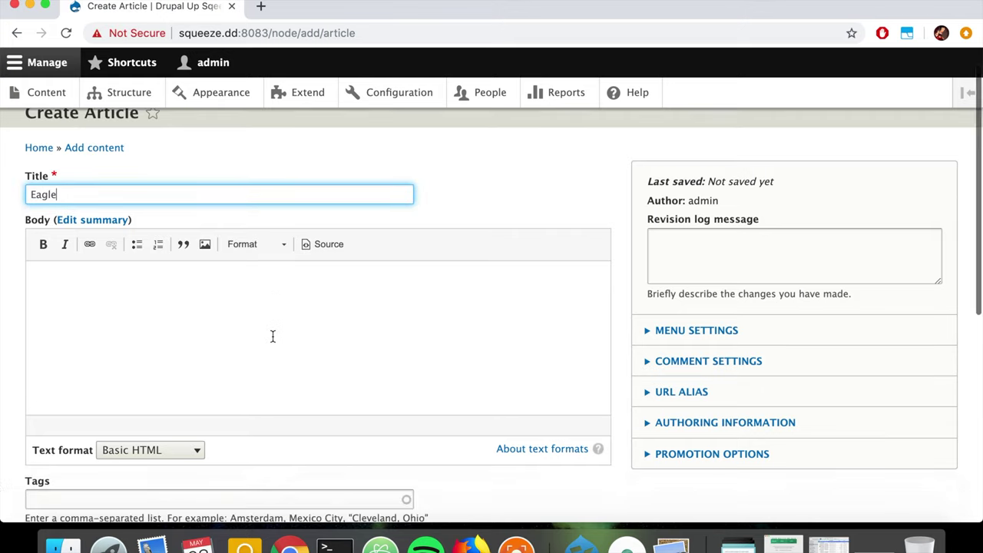
{"action": "scroll", "coordinate": [273, 342], "scroll_direction": "down", "scroll_amount": 3}
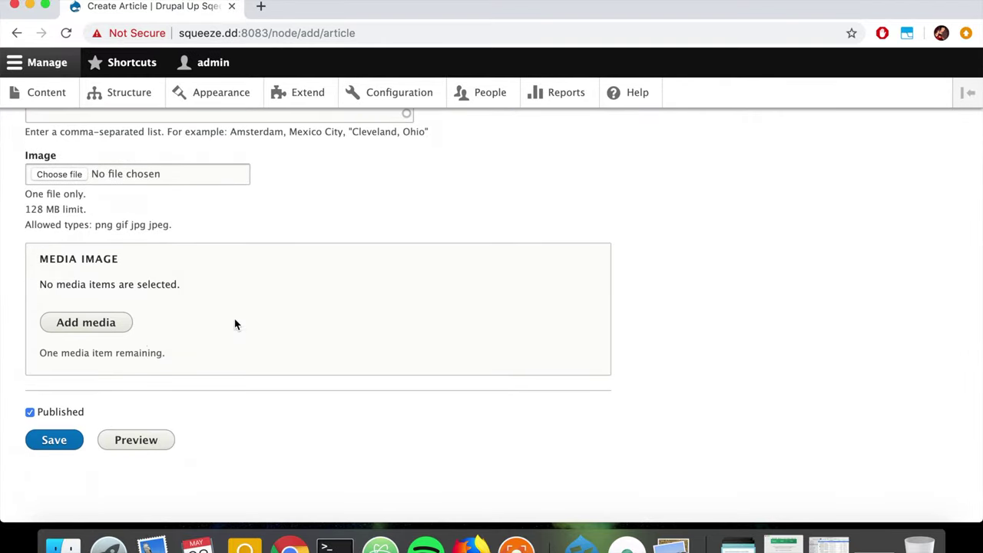
{"action": "left_click", "coordinate": [97, 335]}
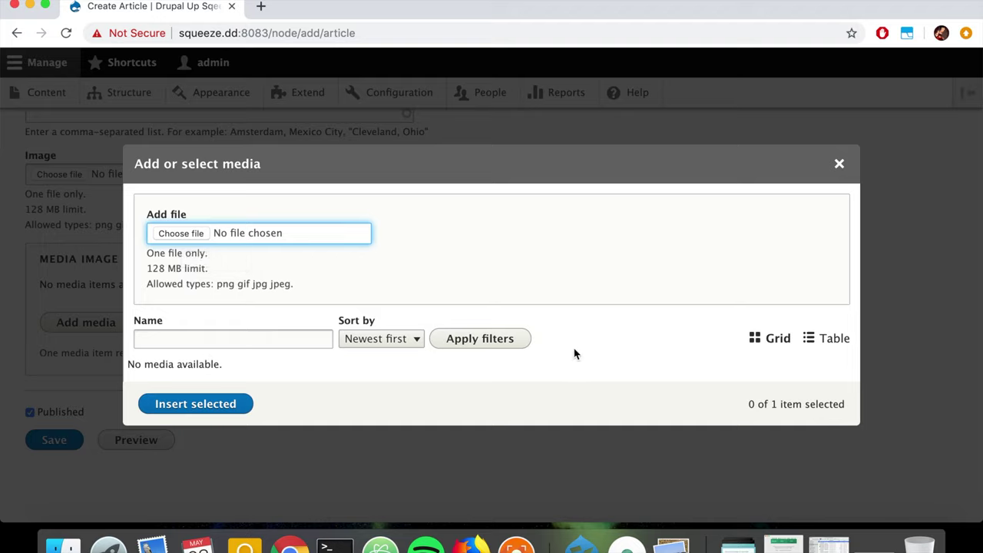
{"action": "left_click", "coordinate": [258, 240]}
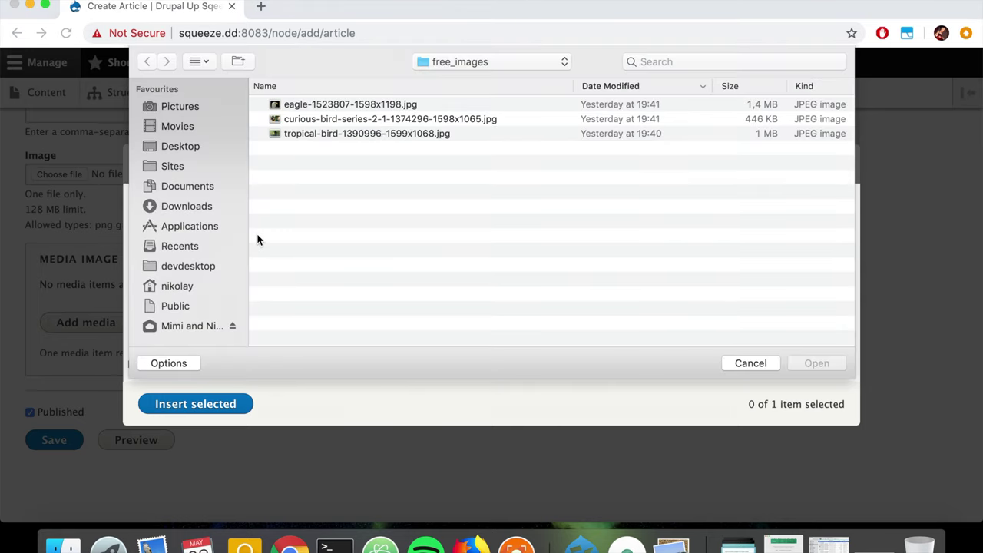
{"action": "left_click", "coordinate": [288, 105]}
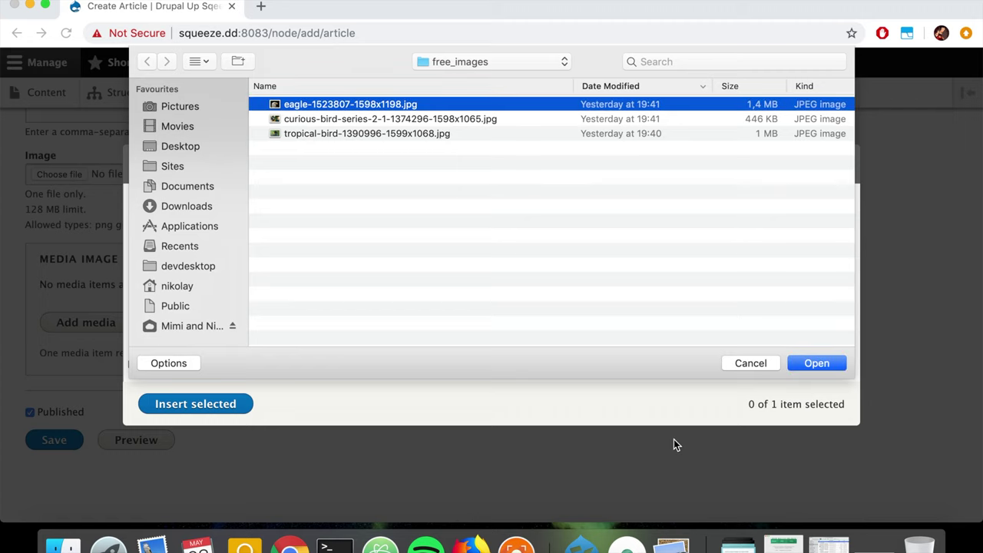
{"action": "left_click", "coordinate": [815, 364]}
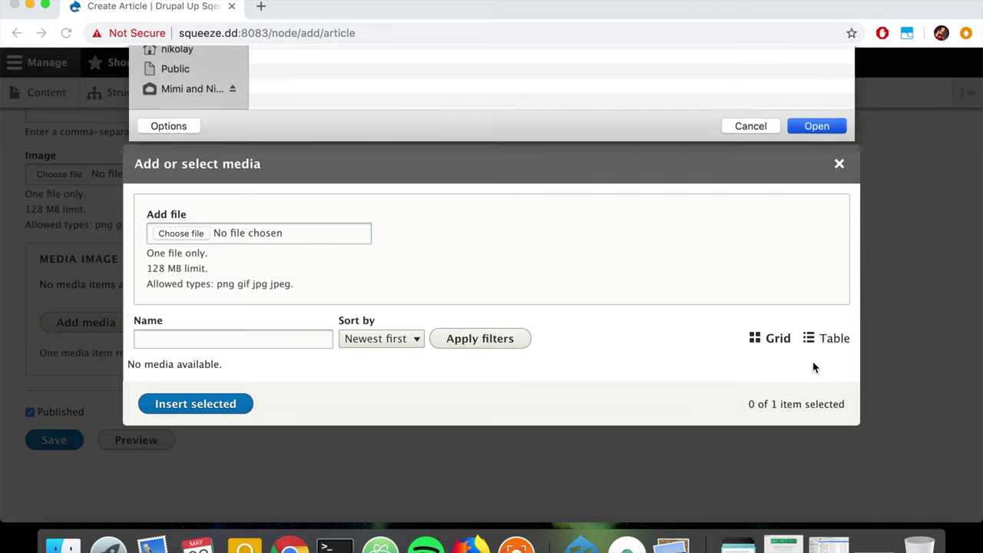
{"action": "left_click", "coordinate": [367, 307]}
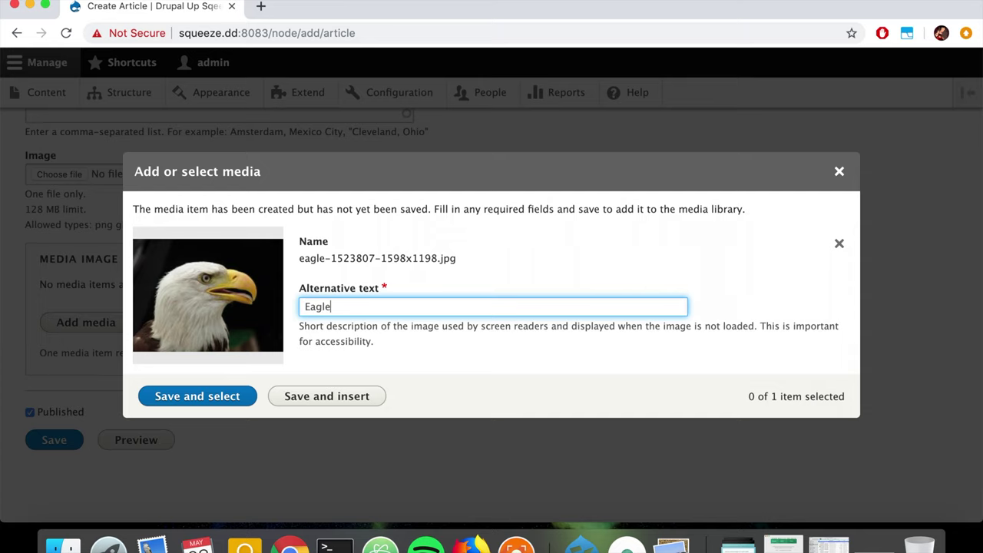
Step: Save and select the eagle media item, insert it into the Media Image field, and save the article
{"action": "left_click", "coordinate": [201, 397]}
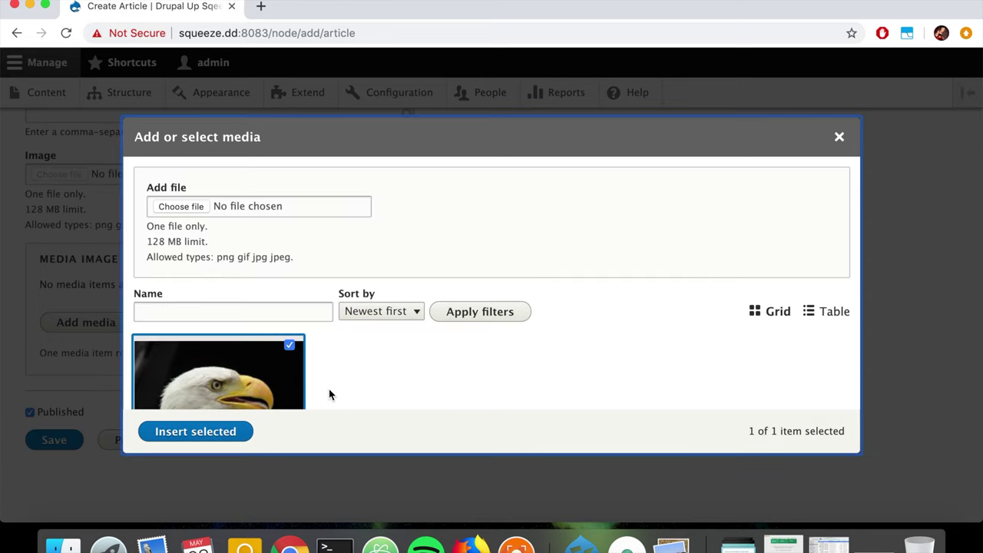
{"action": "left_click", "coordinate": [196, 432]}
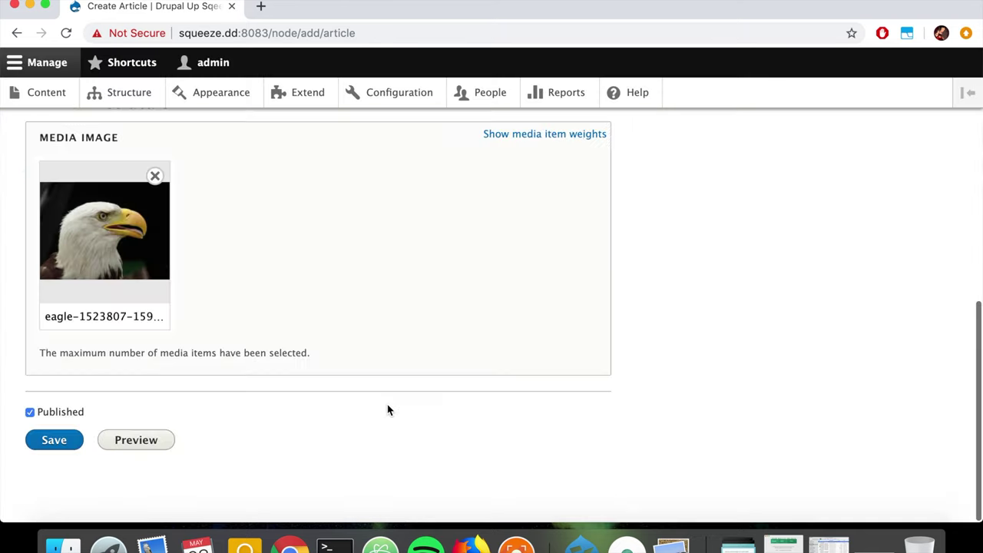
{"action": "left_click", "coordinate": [55, 441]}
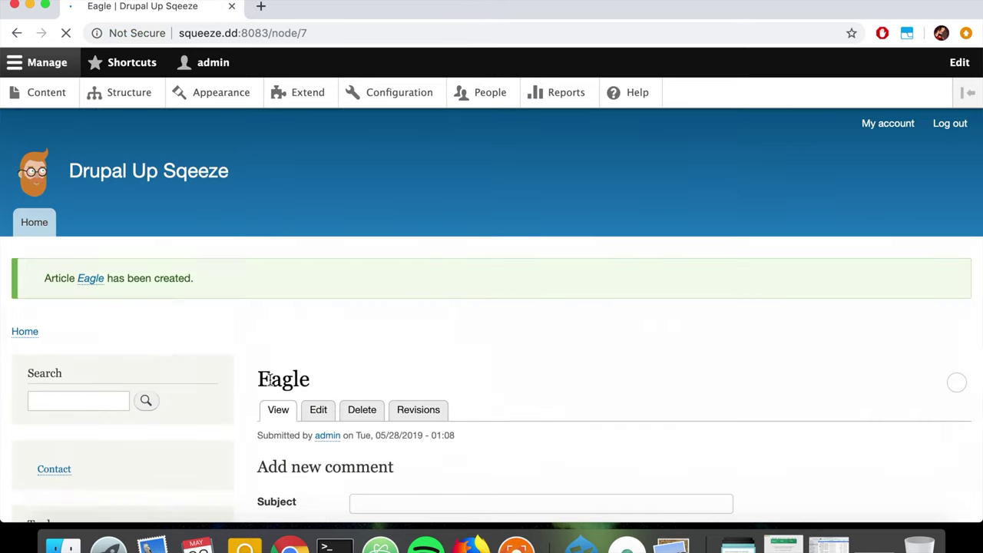
Step: Start another new Article from the content overview and title it "Parrot"
{"action": "left_click", "coordinate": [45, 93]}
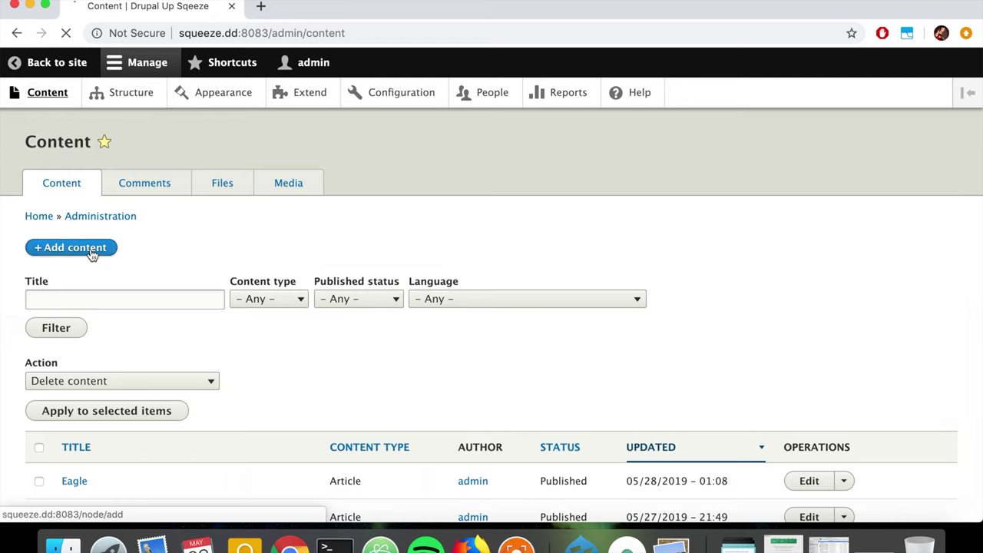
{"action": "left_click", "coordinate": [92, 252]}
{"action": "left_click", "coordinate": [128, 226]}
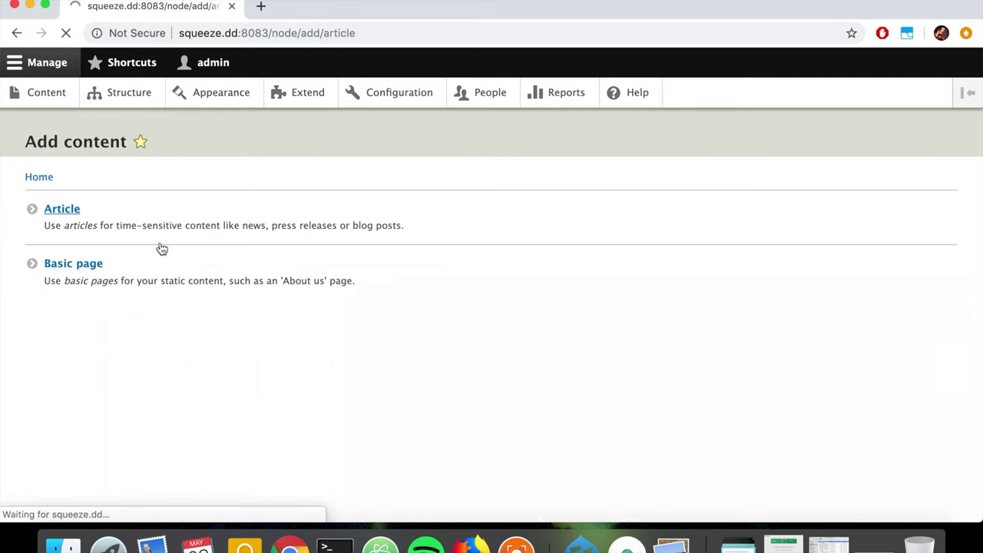
{"action": "left_click", "coordinate": [148, 220]}
{"action": "type", "text": "Parrot"}
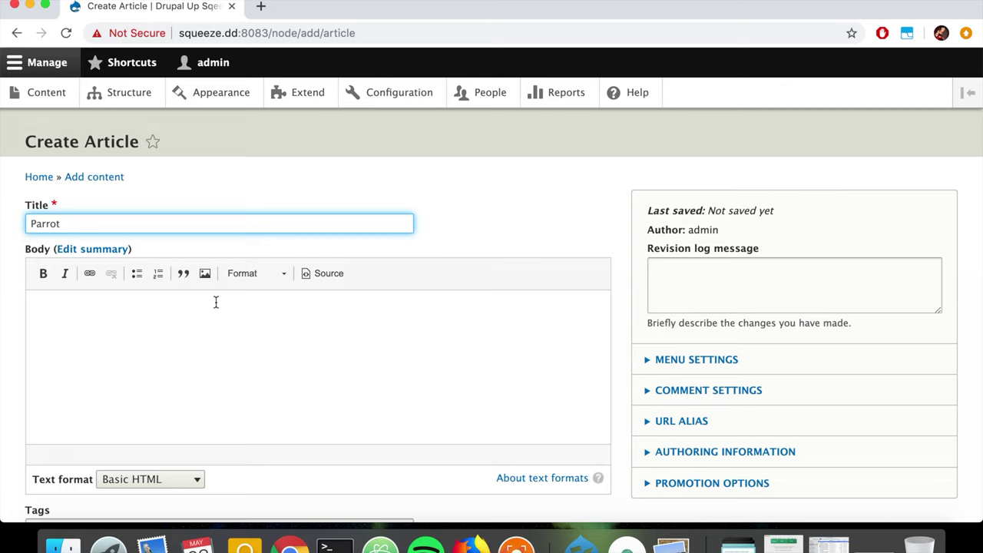
{"action": "scroll", "coordinate": [216, 302], "scroll_direction": "down", "scroll_amount": 5}
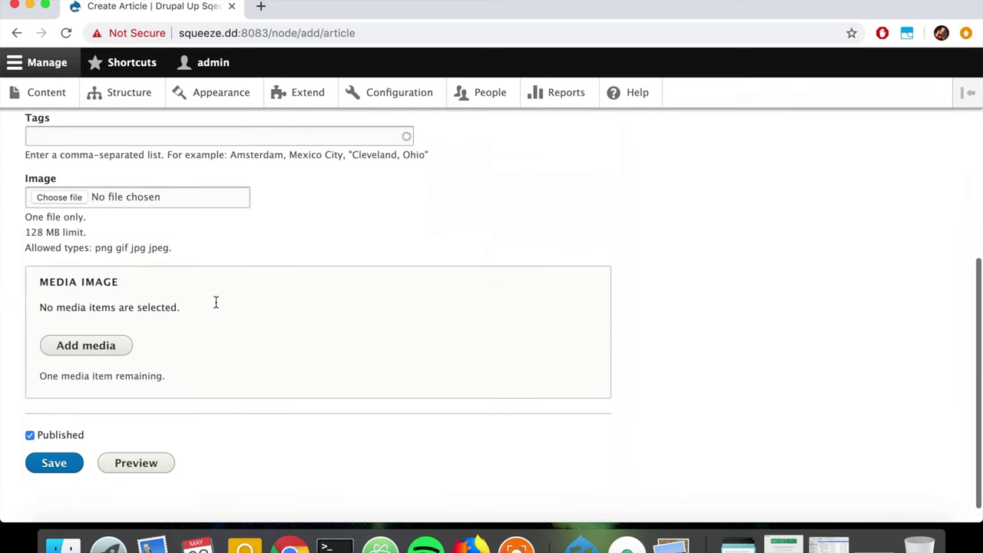
{"action": "left_click", "coordinate": [126, 322]}
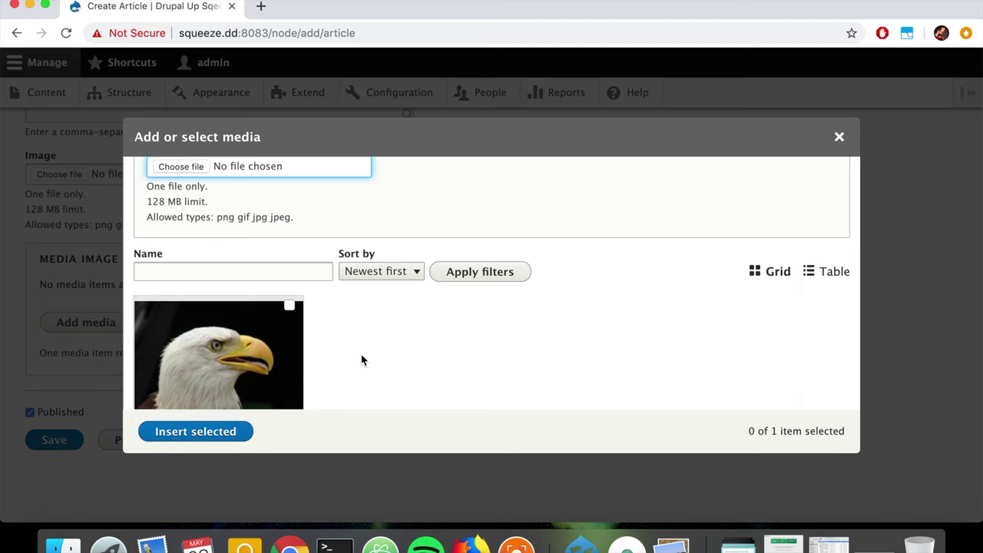
{"action": "scroll", "coordinate": [361, 360], "scroll_direction": "up", "scroll_amount": 2}
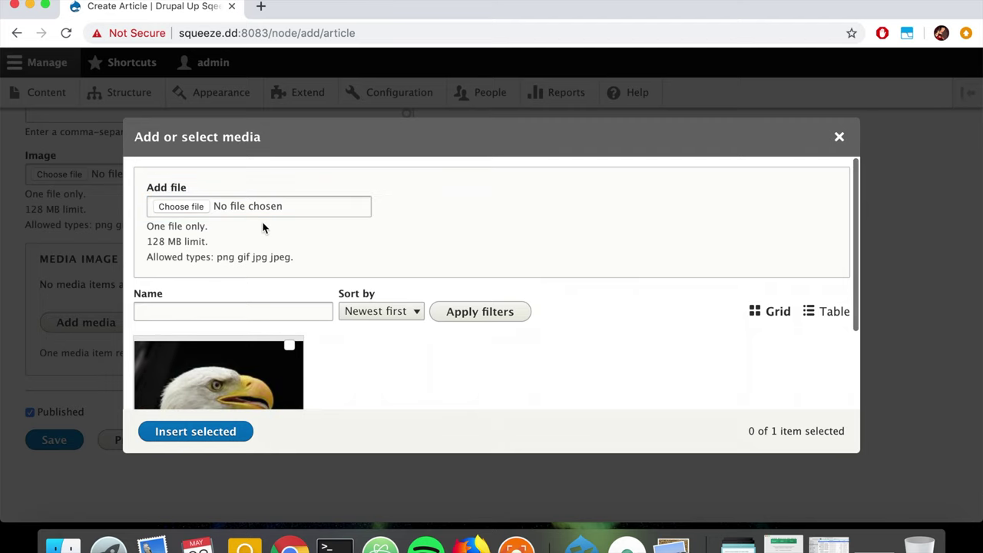
{"action": "left_click", "coordinate": [261, 212]}
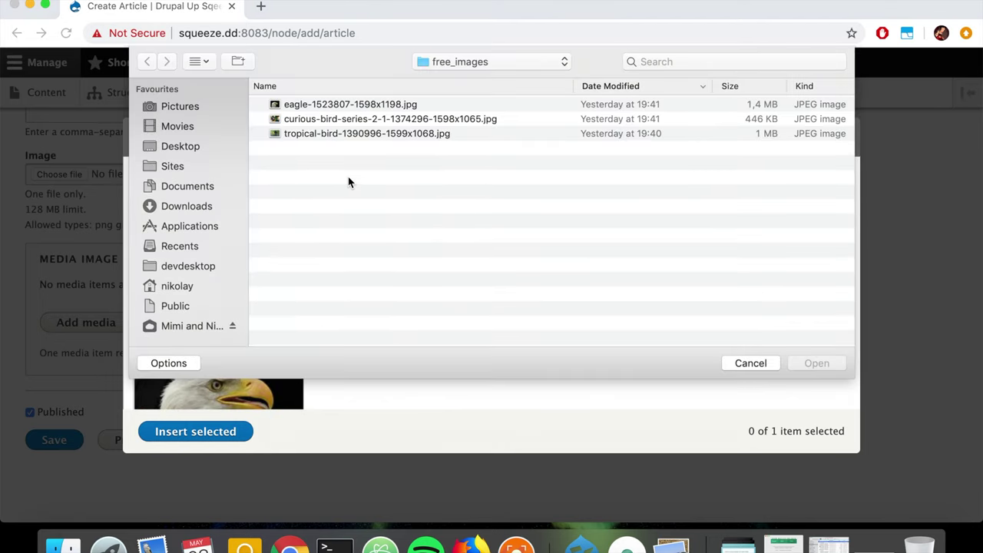
{"action": "left_click", "coordinate": [300, 122]}
{"action": "key", "text": "space"}
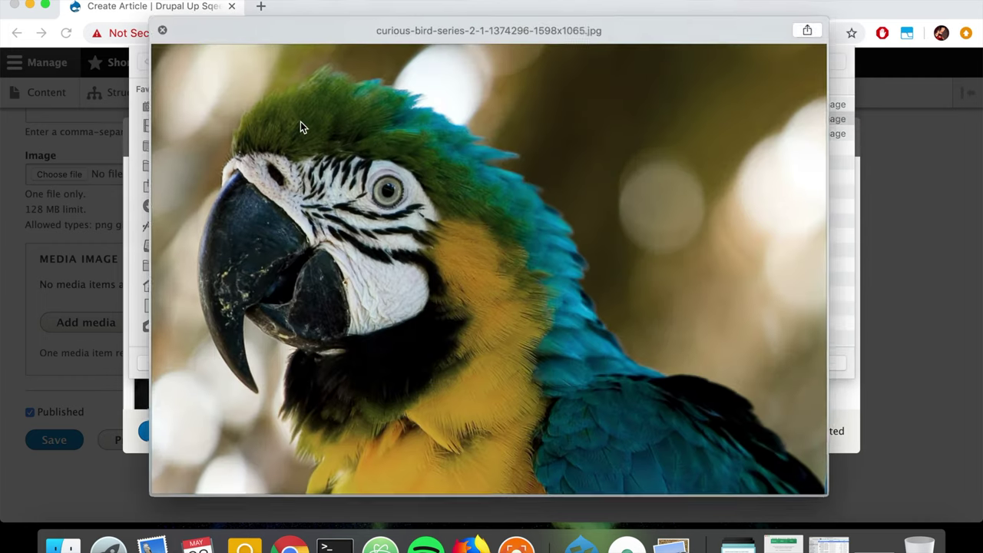
{"action": "key", "text": "space"}
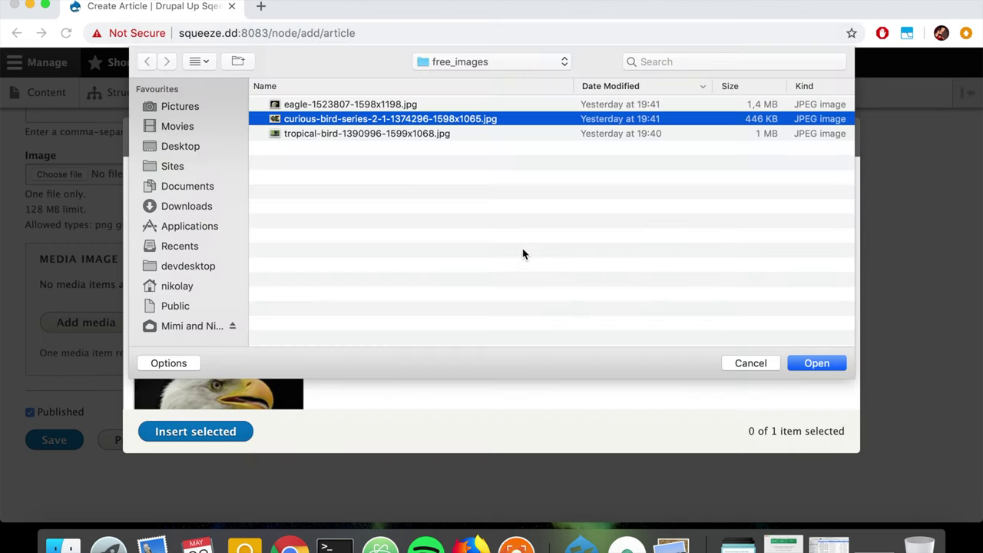
{"action": "left_click", "coordinate": [815, 363]}
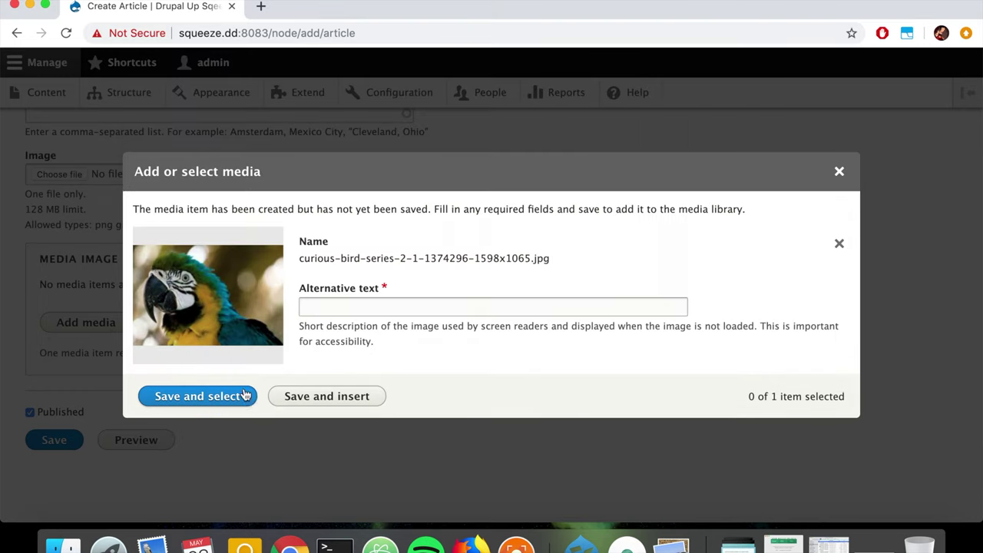
{"action": "left_click", "coordinate": [358, 307]}
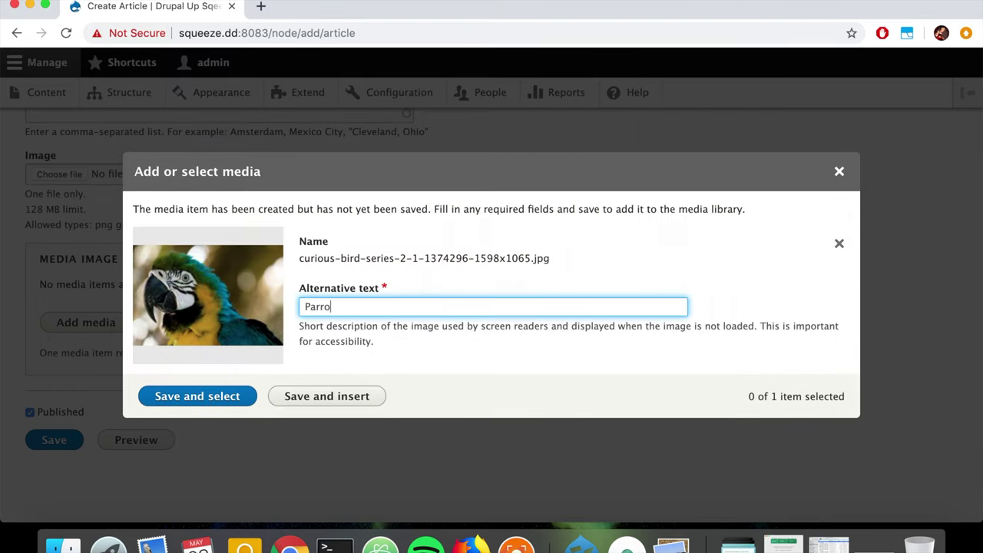
Step: Save and select the parrot media item, insert it into the Media Image field, and save the article
{"action": "left_click", "coordinate": [230, 397]}
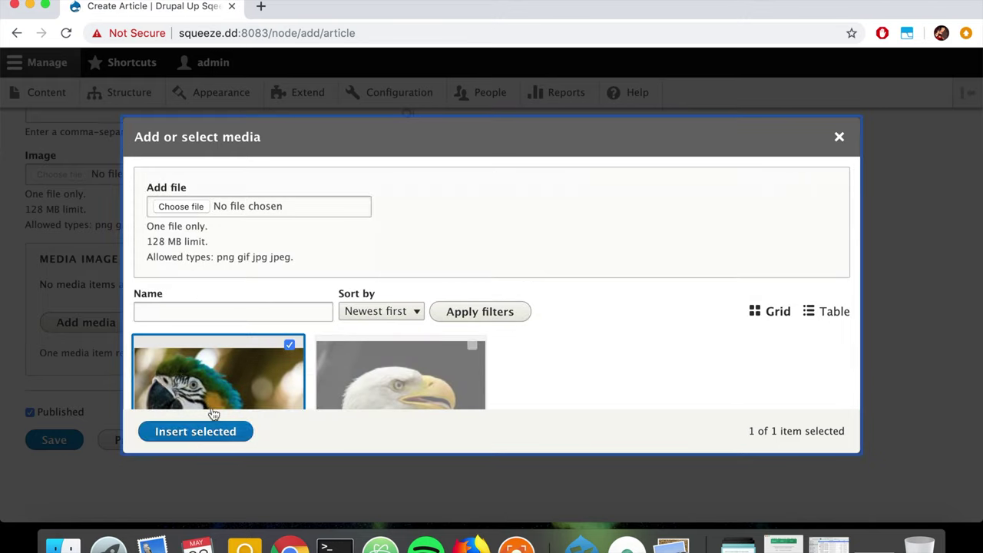
{"action": "left_click", "coordinate": [186, 441]}
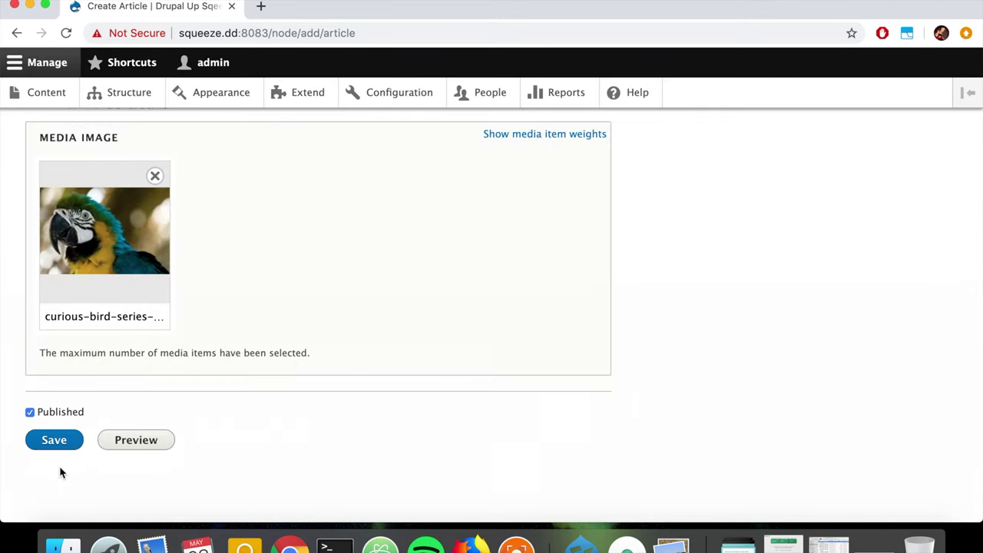
{"action": "left_click", "coordinate": [61, 448]}
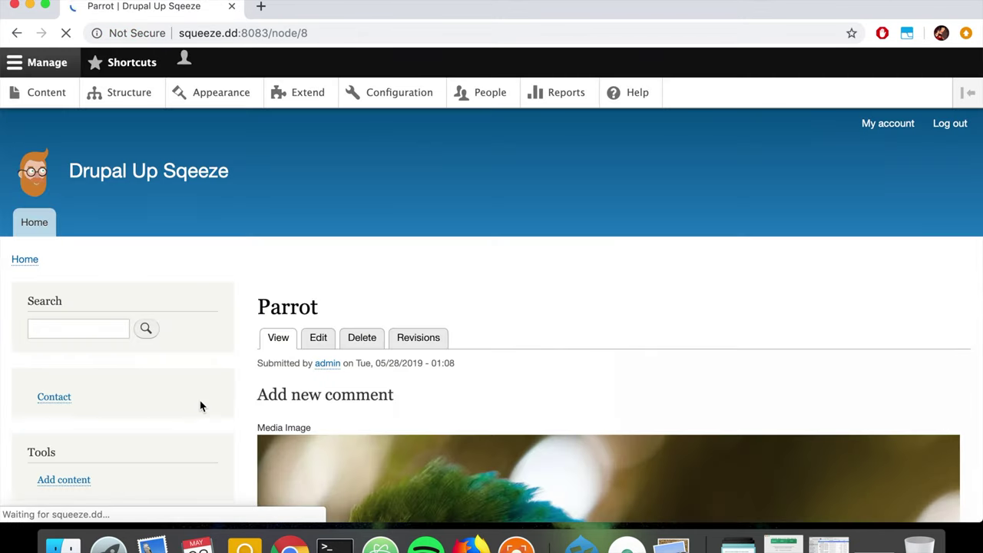
Step: Open the media selection dialog in a third new Article and examine the existing media items and sort options
{"action": "left_click", "coordinate": [44, 92]}
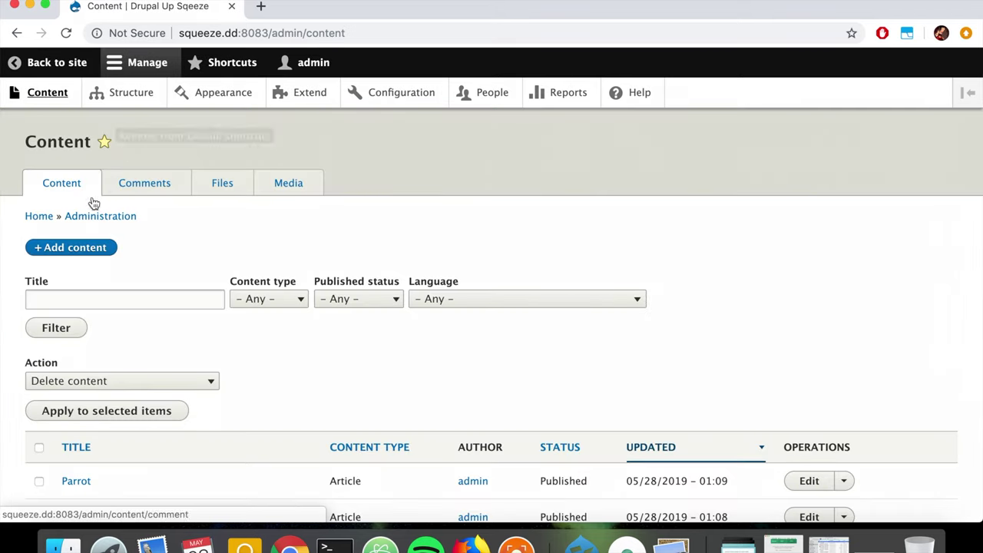
{"action": "left_click", "coordinate": [73, 248]}
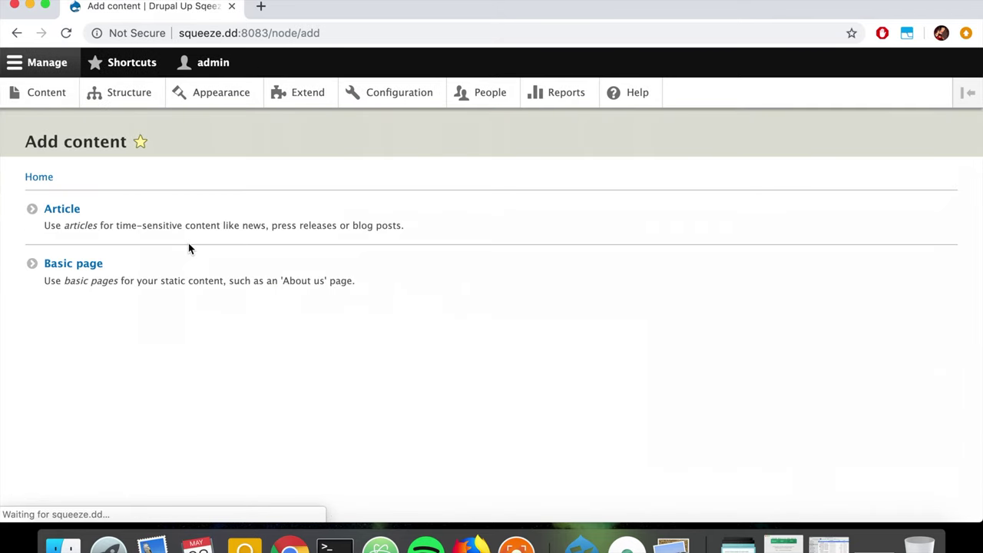
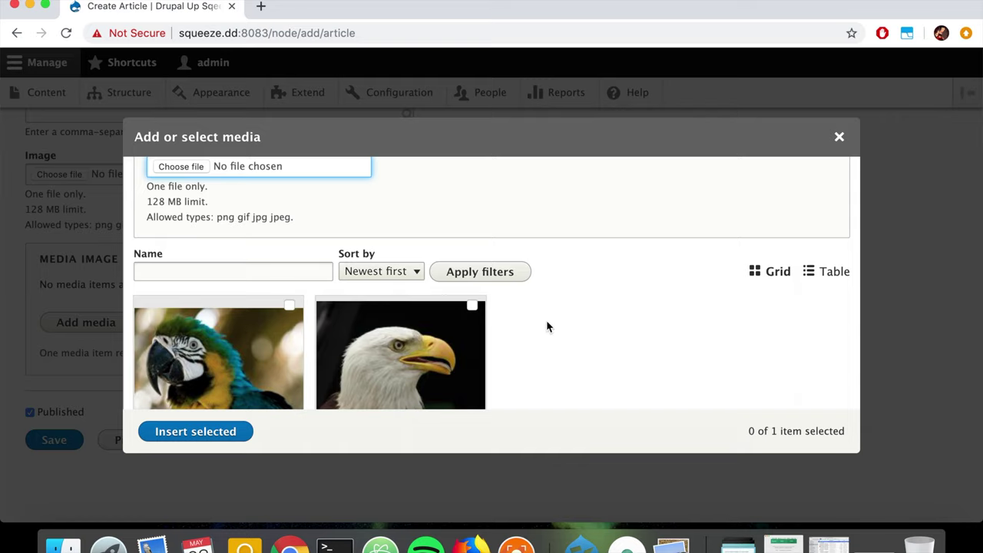
{"action": "scroll", "coordinate": [387, 350], "scroll_direction": "down", "scroll_amount": 3}
{"action": "scroll", "coordinate": [387, 348], "scroll_direction": "up", "scroll_amount": 2}
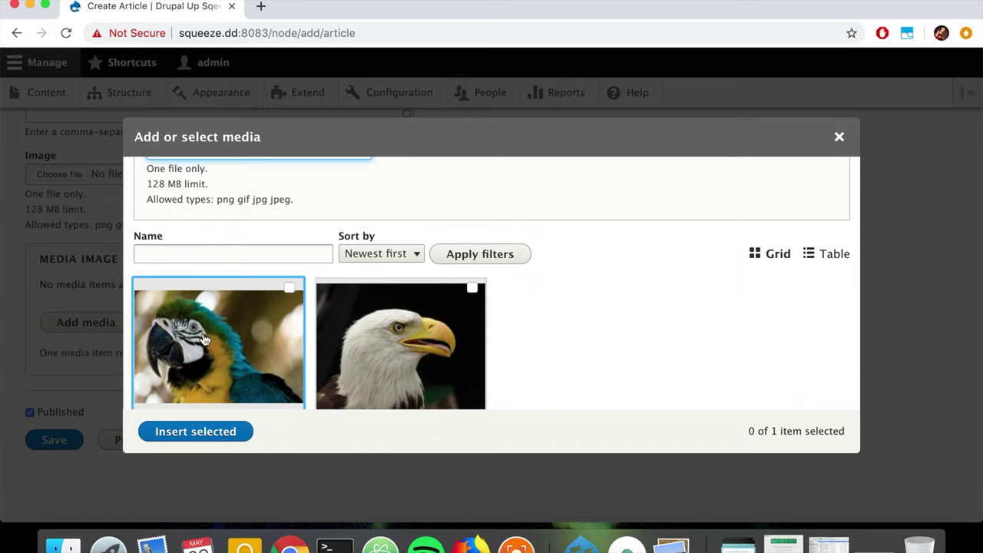
{"action": "left_click", "coordinate": [400, 254]}
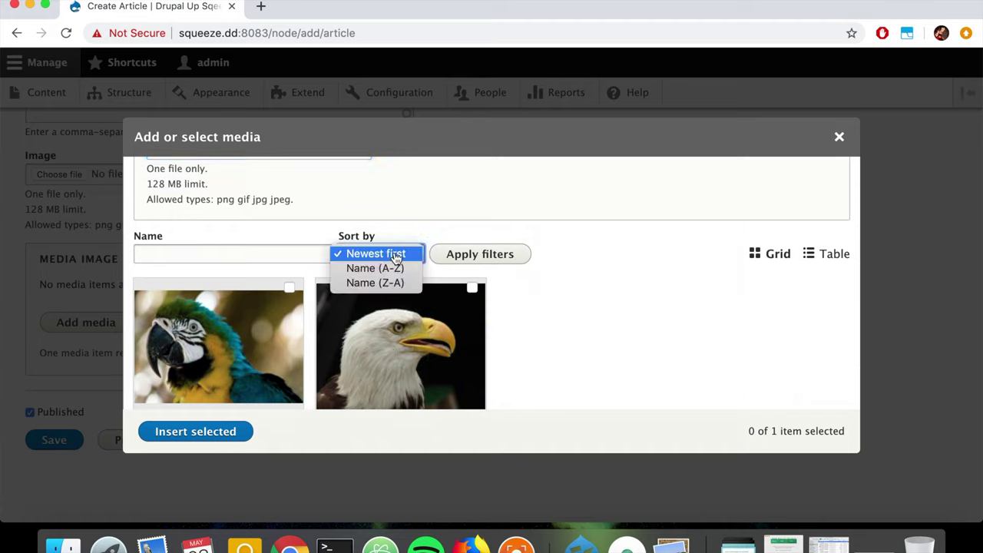
{"action": "left_click", "coordinate": [428, 233]}
Step: Filter the media items in the selection dialog by the name "eagle"
{"action": "left_click", "coordinate": [255, 254]}
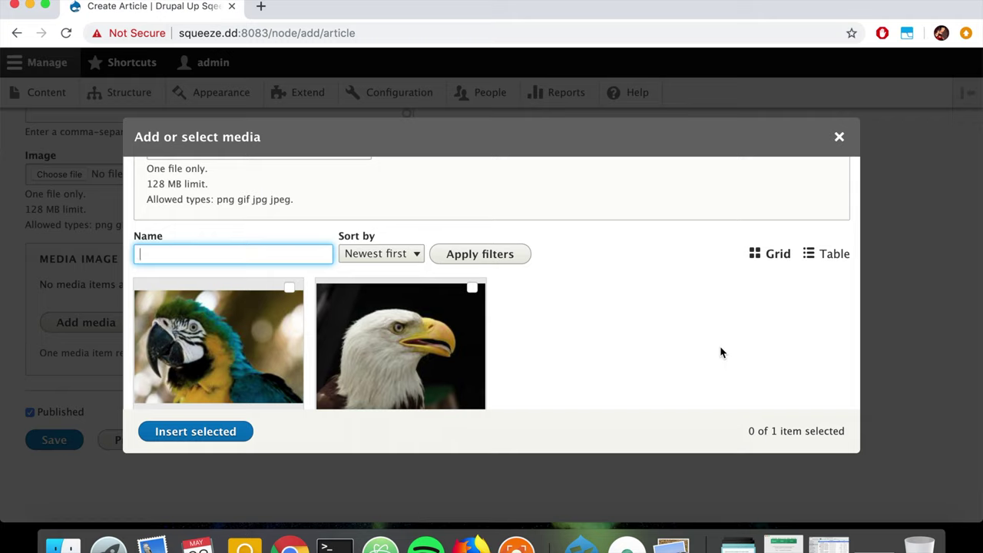
{"action": "type", "text": "eagle"}
{"action": "left_click", "coordinate": [496, 254]}
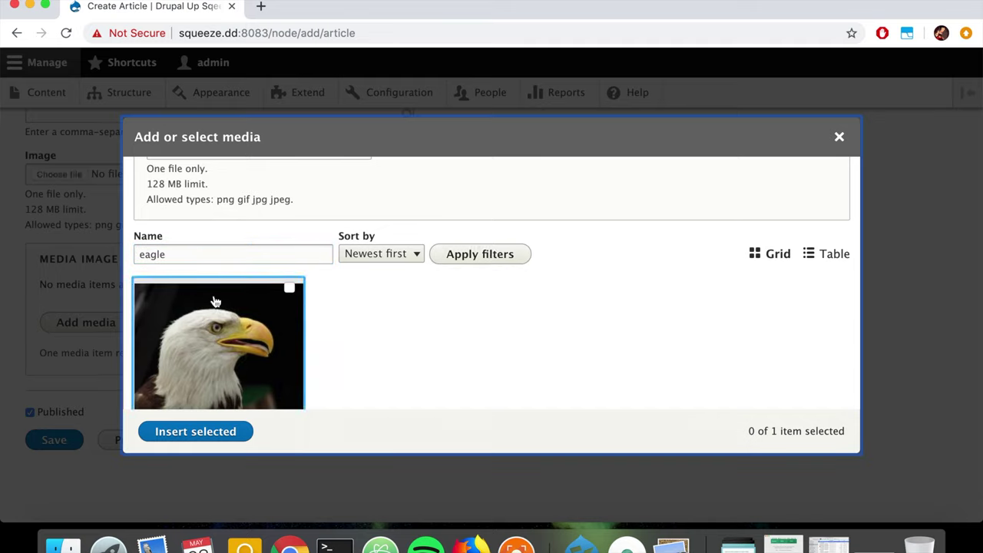
Step: Filter the media items in the selection dialog by the name "parrot"
{"action": "double_click", "coordinate": [177, 256]}
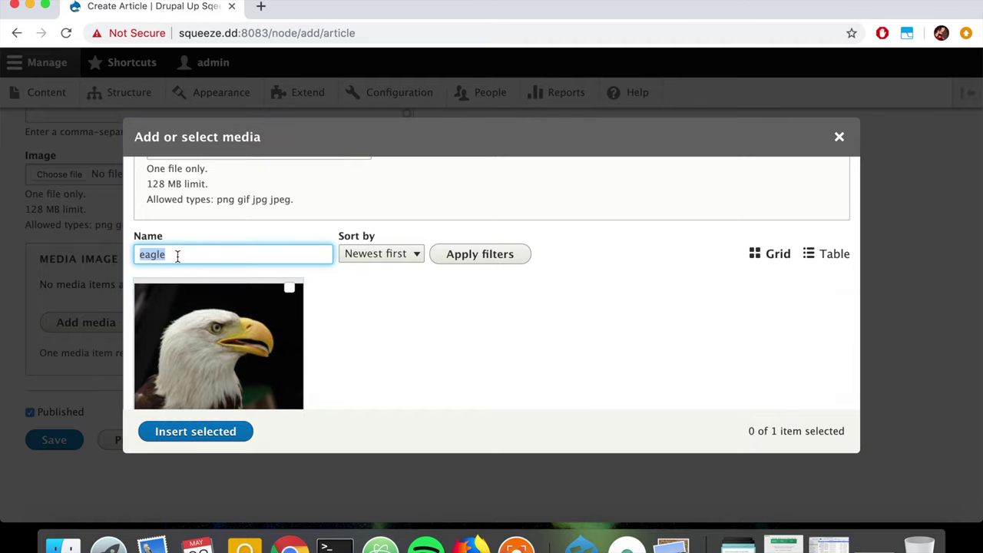
{"action": "type", "text": "parrot"}
{"action": "left_click", "coordinate": [495, 269]}
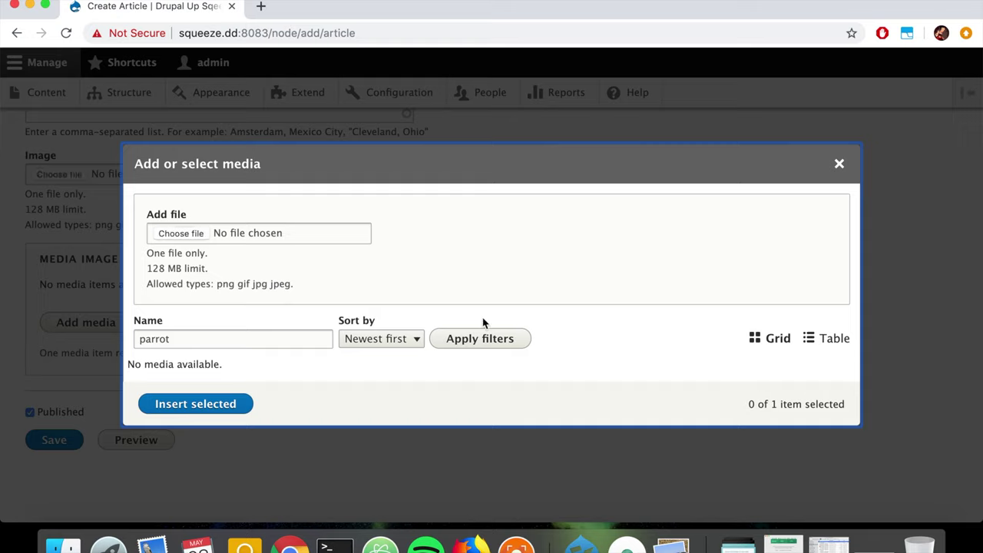
Step: Clear the name filter, reapply it, and examine the file names of all media items
{"action": "double_click", "coordinate": [189, 332]}
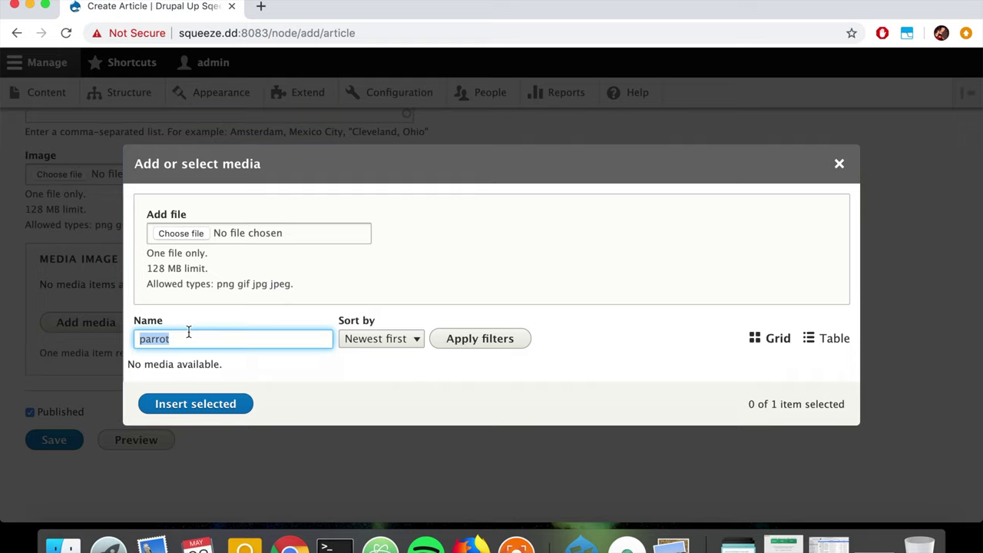
{"action": "key", "text": "BackSpace"}
{"action": "left_click", "coordinate": [460, 339]}
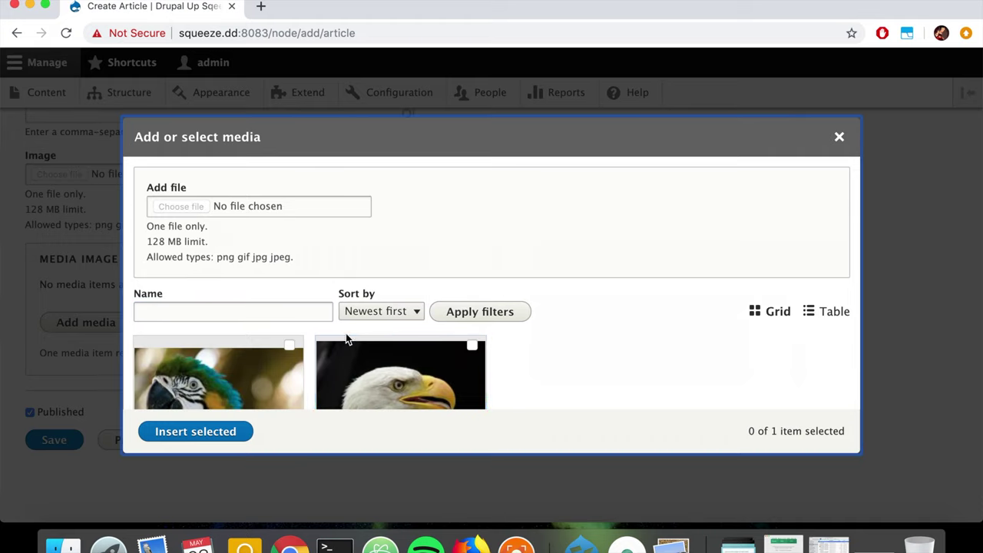
{"action": "scroll", "coordinate": [340, 335], "scroll_direction": "down", "scroll_amount": 3}
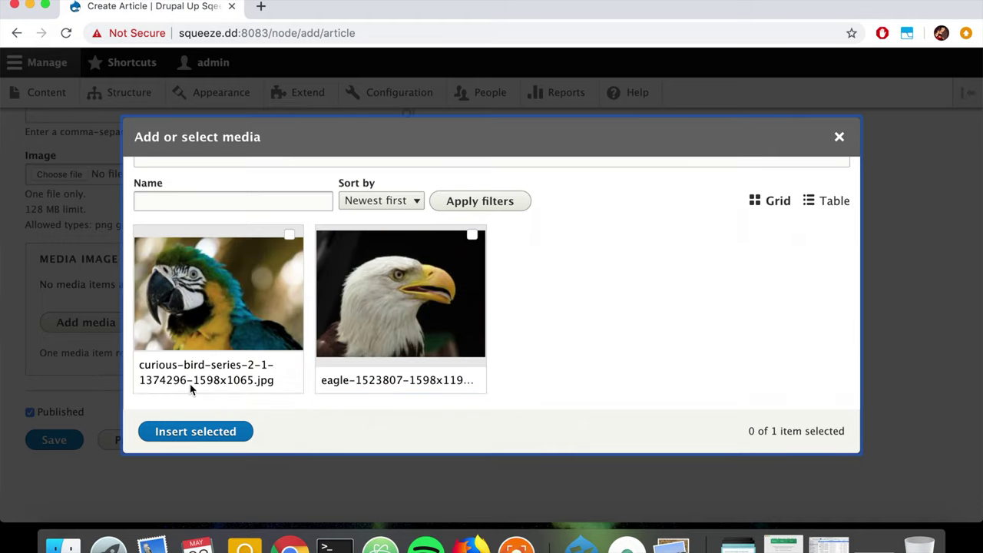
{"action": "scroll", "coordinate": [198, 362], "scroll_direction": "up", "scroll_amount": 1}
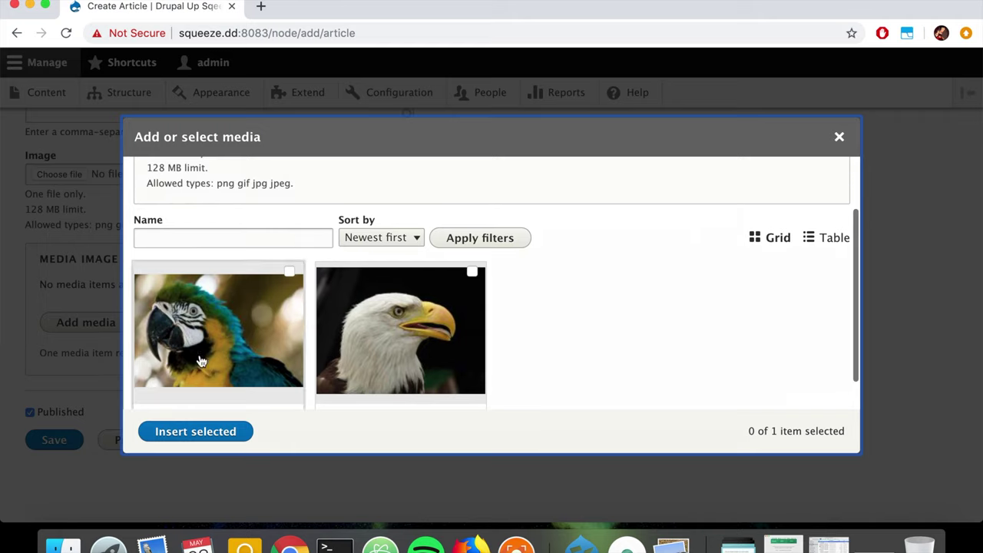
Step: Filter the media items by the name "bird", then empty the name filter
{"action": "left_click", "coordinate": [202, 239]}
{"action": "type", "text": "bird"}
{"action": "left_click", "coordinate": [506, 234]}
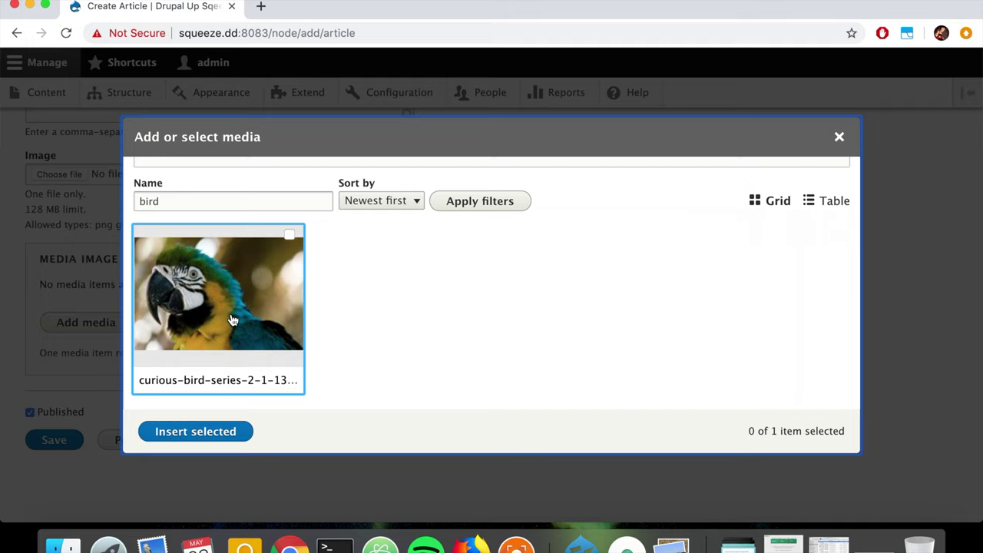
{"action": "double_click", "coordinate": [169, 204]}
{"action": "key", "text": "BackSpace"}
{"action": "scroll", "coordinate": [331, 314], "scroll_direction": "up", "scroll_amount": 3}
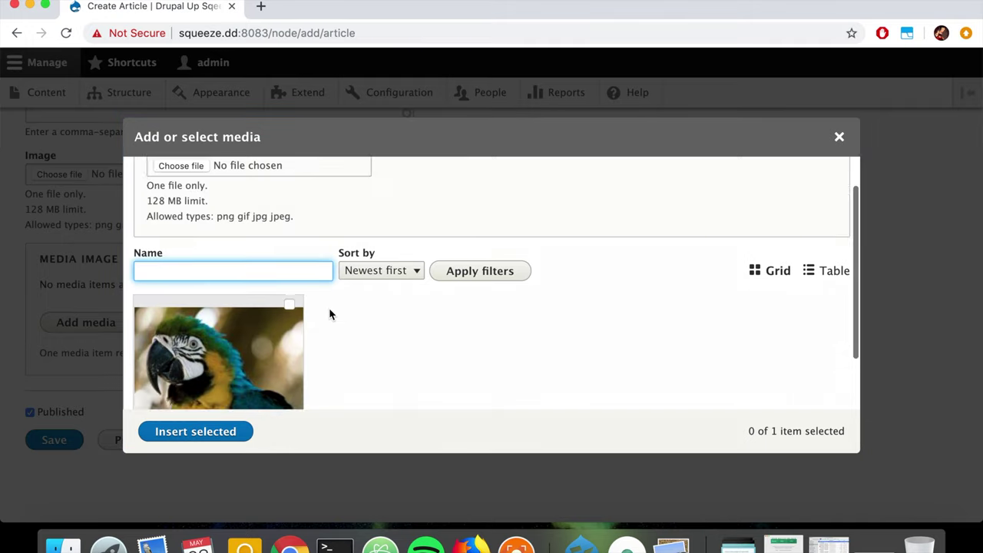
{"action": "left_click", "coordinate": [192, 215]}
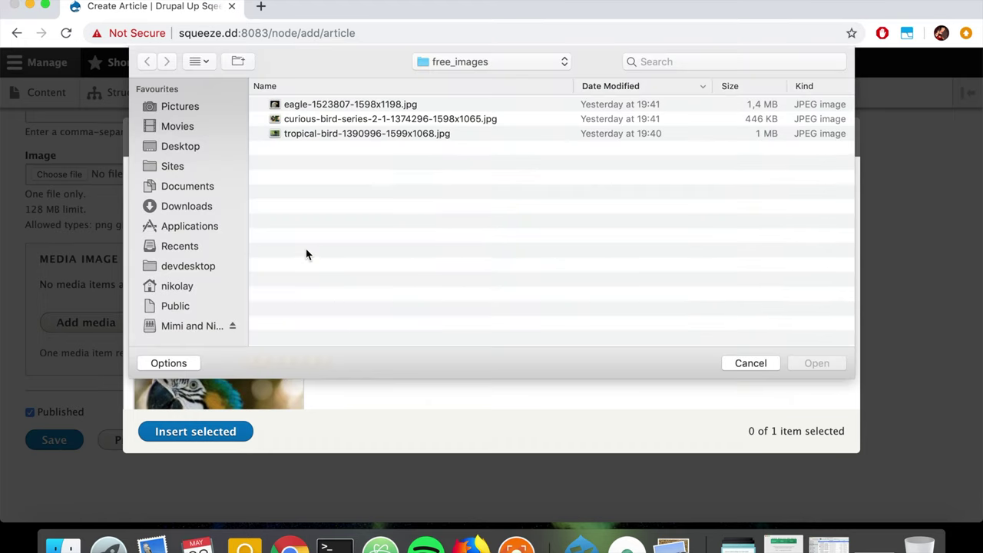
{"action": "left_click", "coordinate": [311, 135]}
{"action": "key", "text": "space"}
{"action": "key", "text": "space"}
{"action": "left_click", "coordinate": [817, 365]}
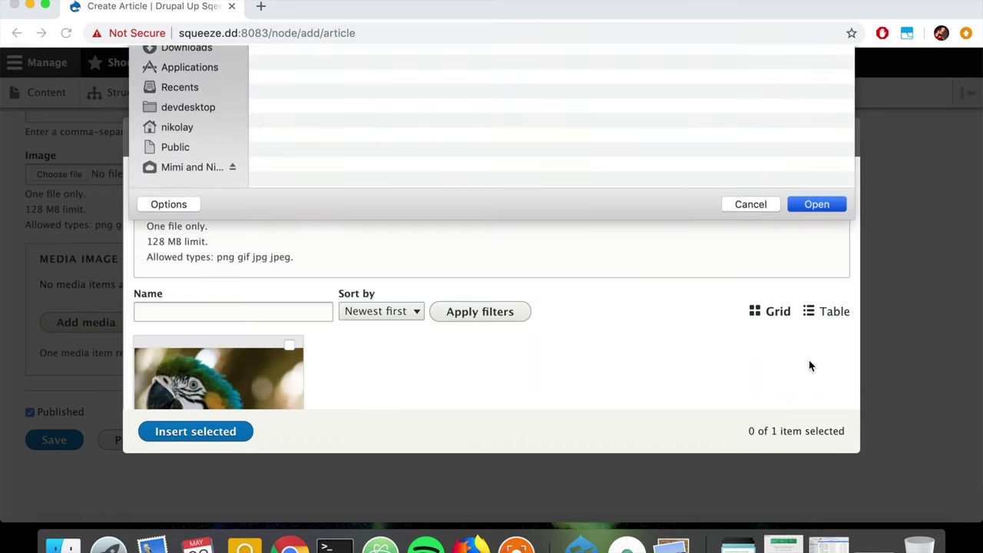
{"action": "left_click", "coordinate": [351, 310]}
{"action": "type", "text": "tropical bird"}
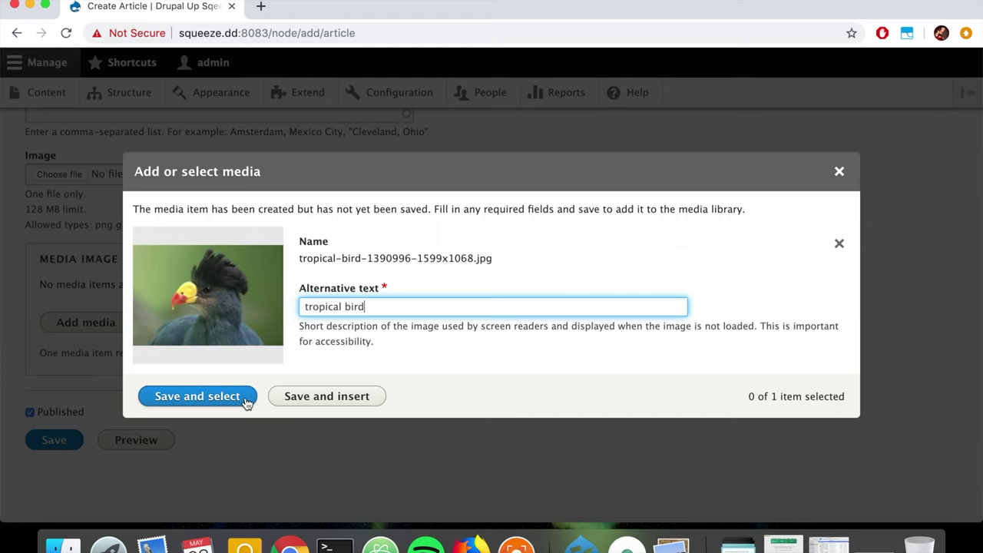
Step: Save and insert the tropical bird media item into the Media Image field, then save the article and check its page
{"action": "left_click", "coordinate": [246, 403]}
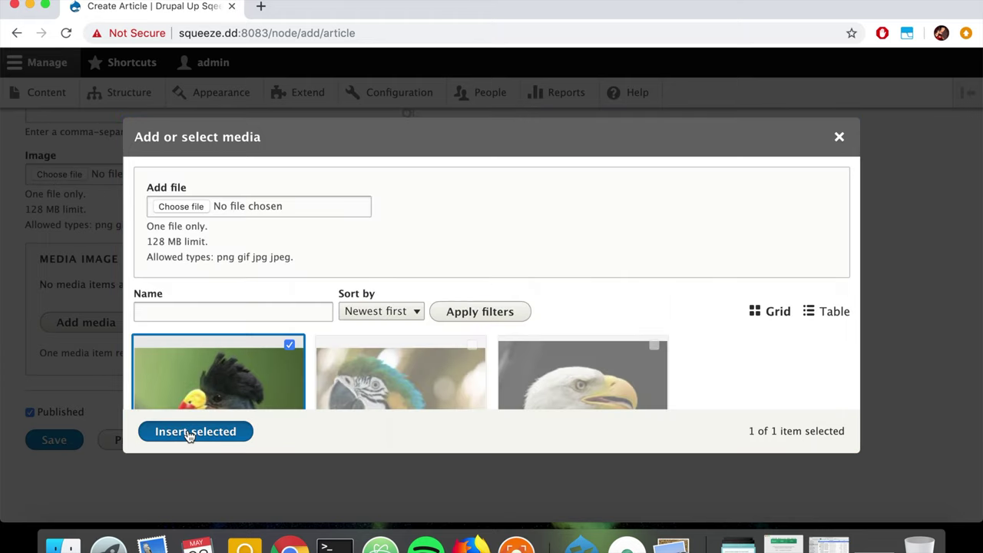
{"action": "left_click", "coordinate": [189, 432]}
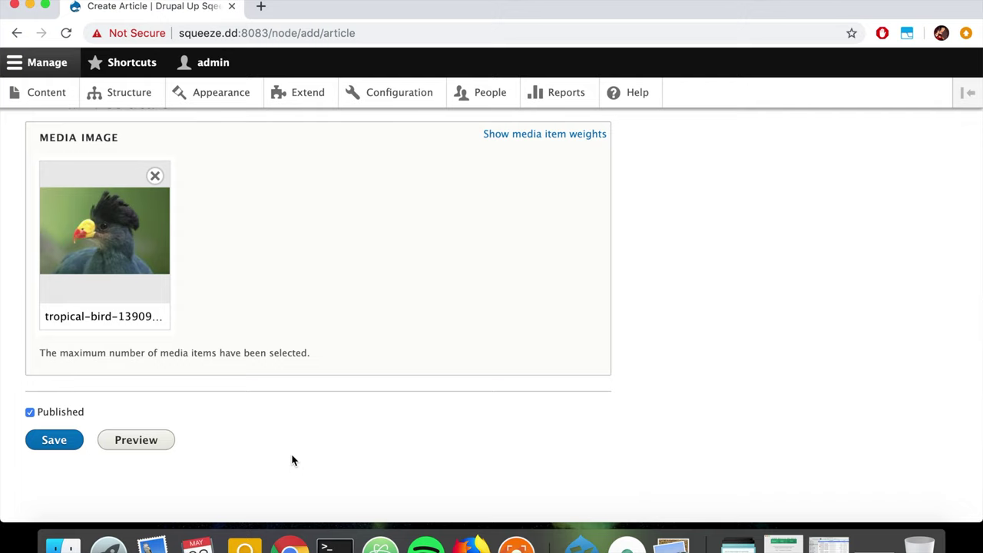
{"action": "left_click", "coordinate": [57, 445]}
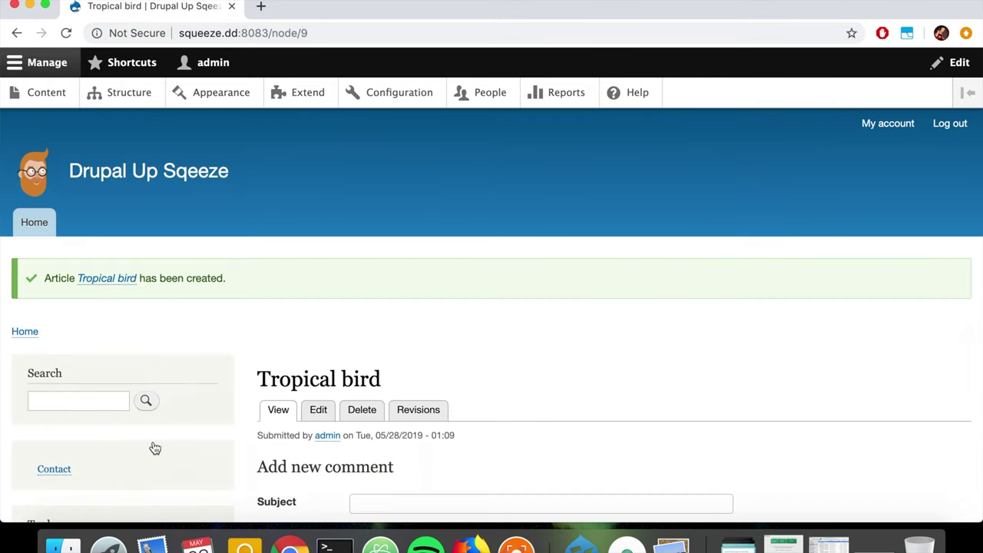
{"action": "scroll", "coordinate": [466, 331], "scroll_direction": "down", "scroll_amount": 10}
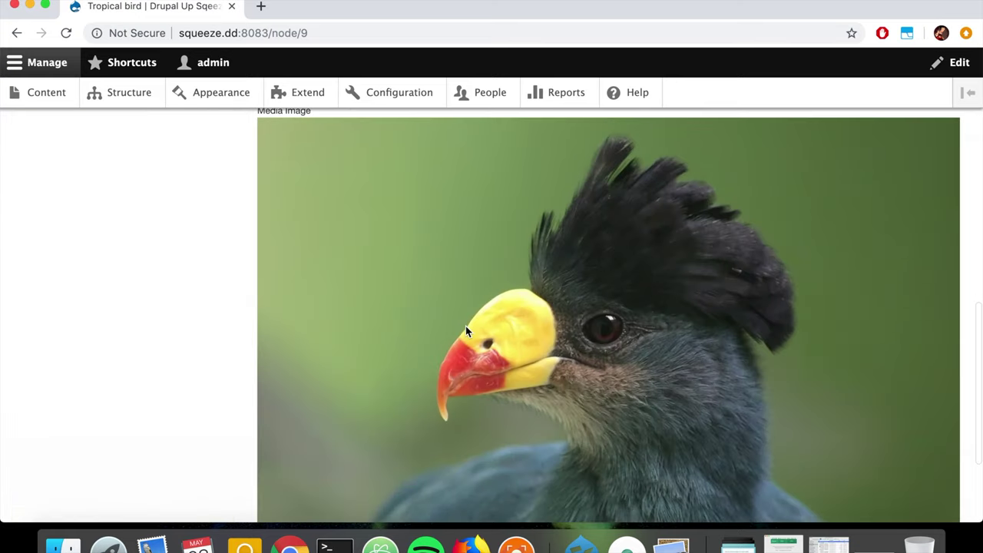
{"action": "scroll", "coordinate": [465, 331], "scroll_direction": "up", "scroll_amount": 10}
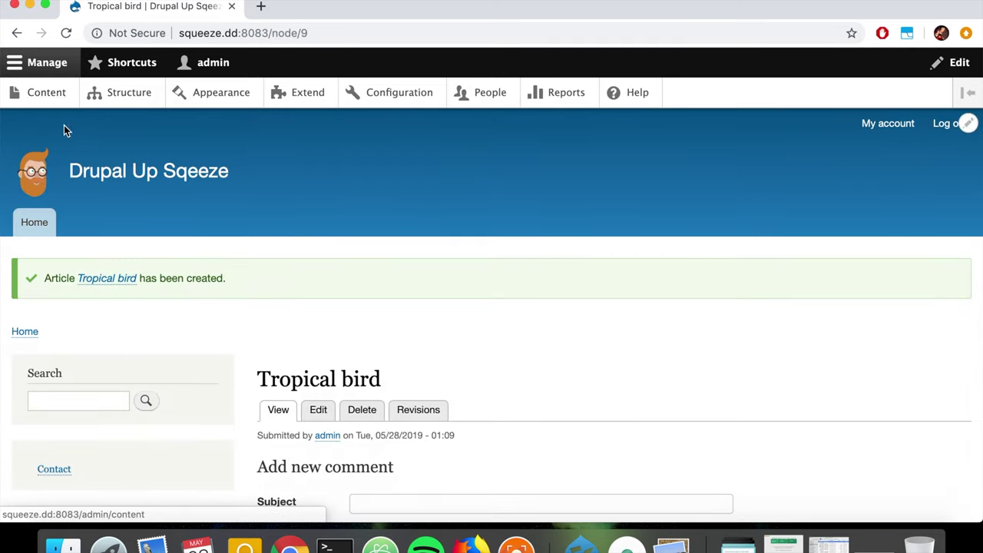
Step: Open the Media overview in the content administration and examine the media items and the available bulk actions
{"action": "left_click", "coordinate": [49, 95]}
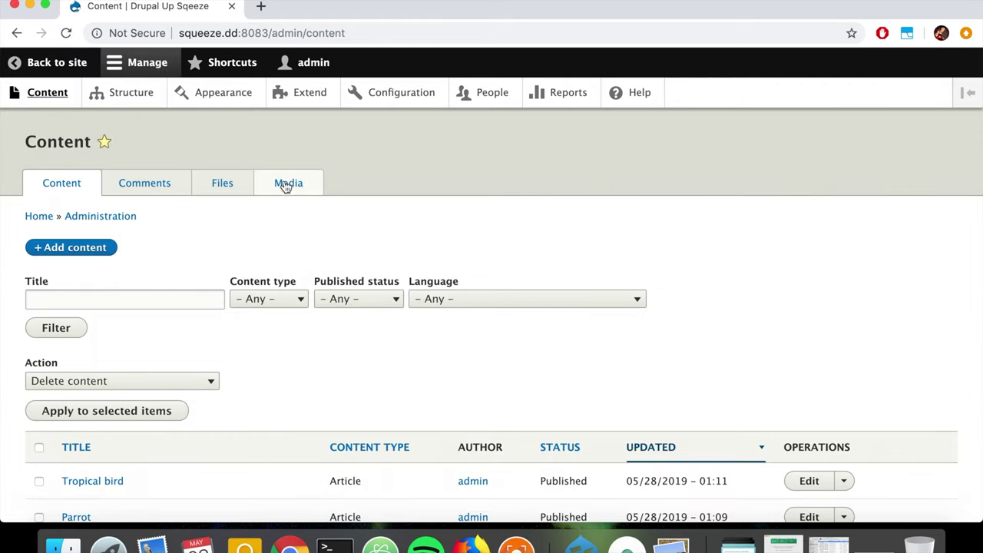
{"action": "left_click", "coordinate": [296, 194]}
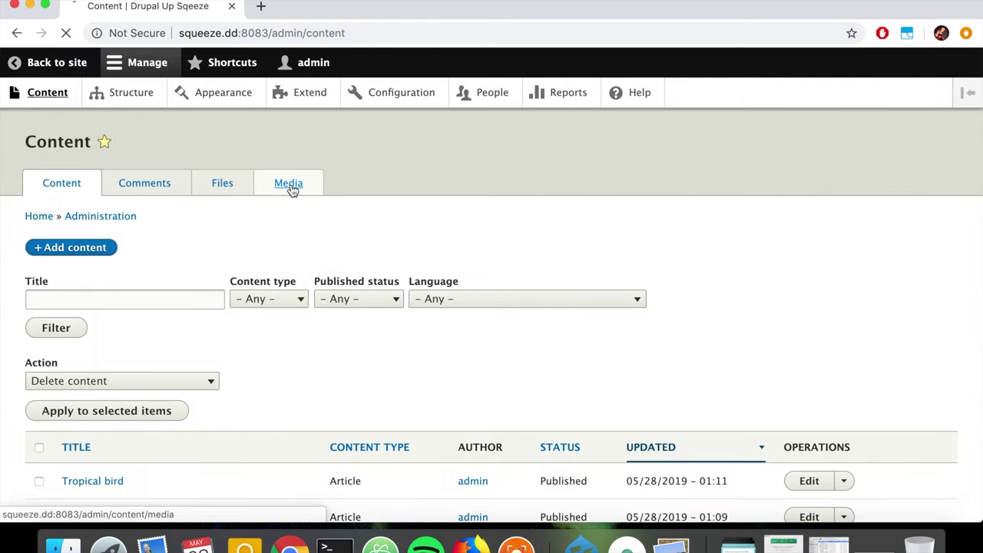
{"action": "scroll", "coordinate": [315, 347], "scroll_direction": "down", "scroll_amount": 1}
{"action": "scroll", "coordinate": [315, 351], "scroll_direction": "down", "scroll_amount": 2}
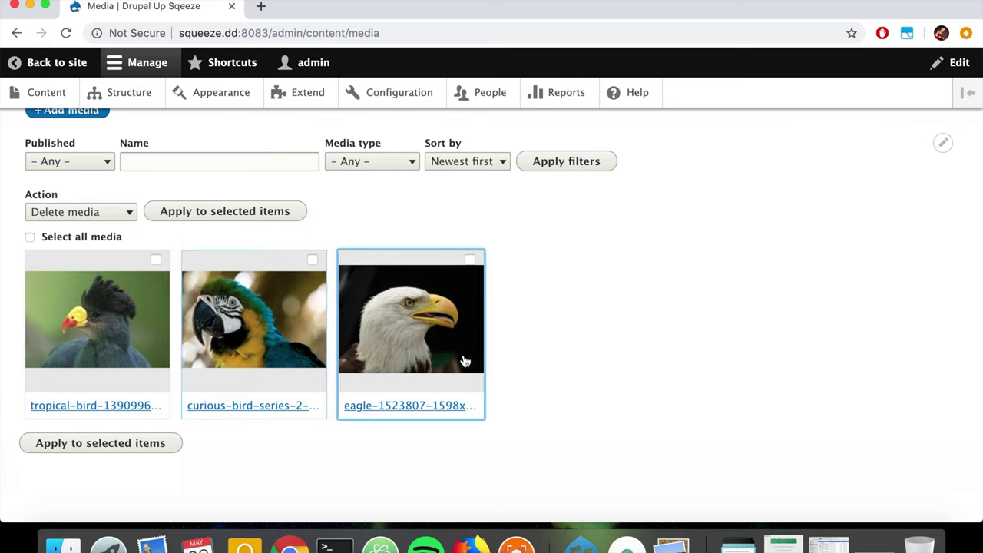
{"action": "left_click", "coordinate": [112, 212]}
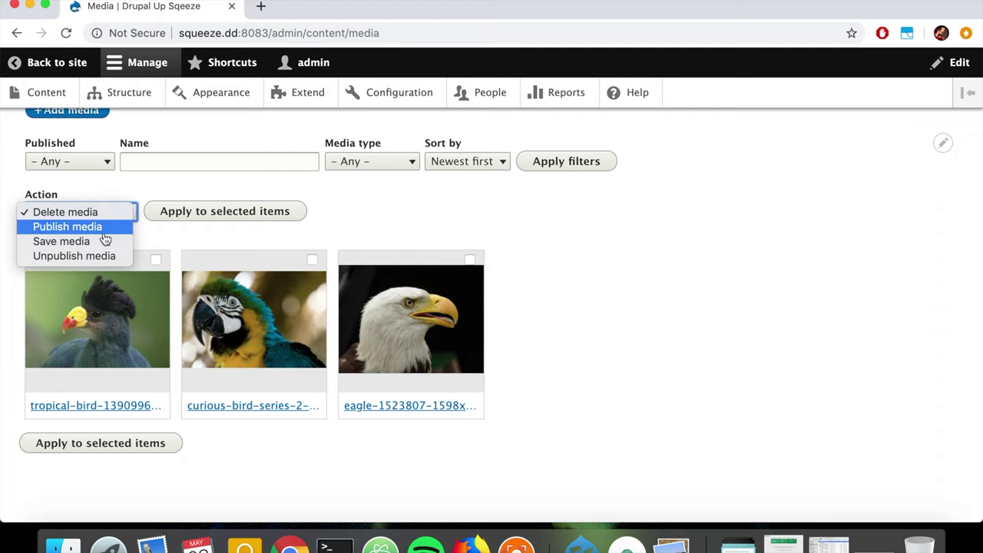
{"action": "left_click", "coordinate": [576, 240]}
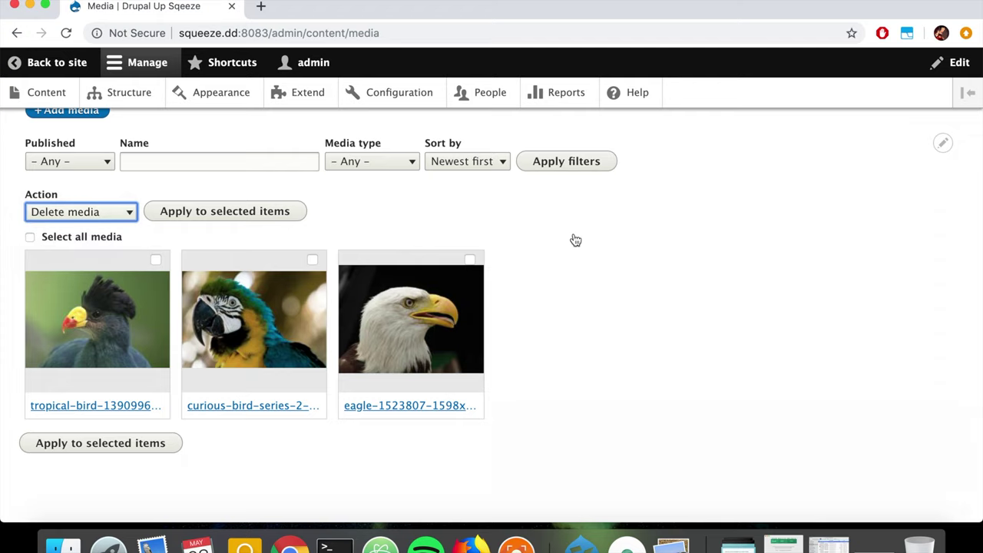
{"action": "left_click", "coordinate": [256, 394]}
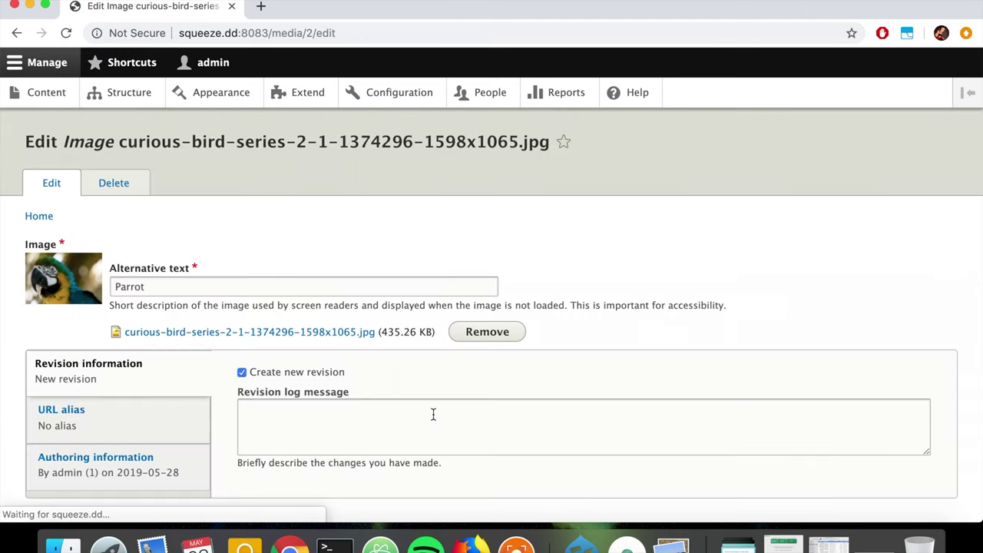
{"action": "scroll", "coordinate": [433, 414], "scroll_direction": "down", "scroll_amount": 3}
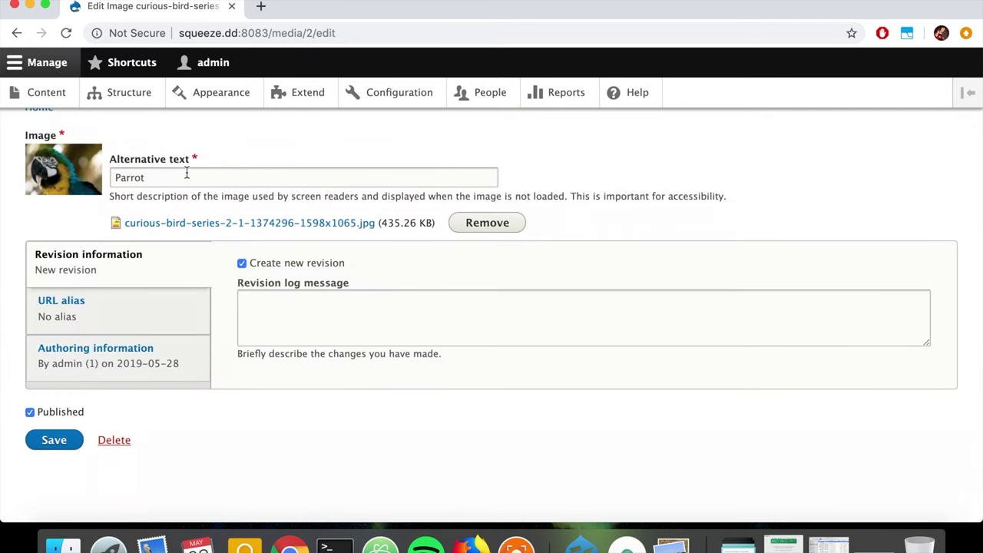
{"action": "key", "text": "super+bracketleft"}
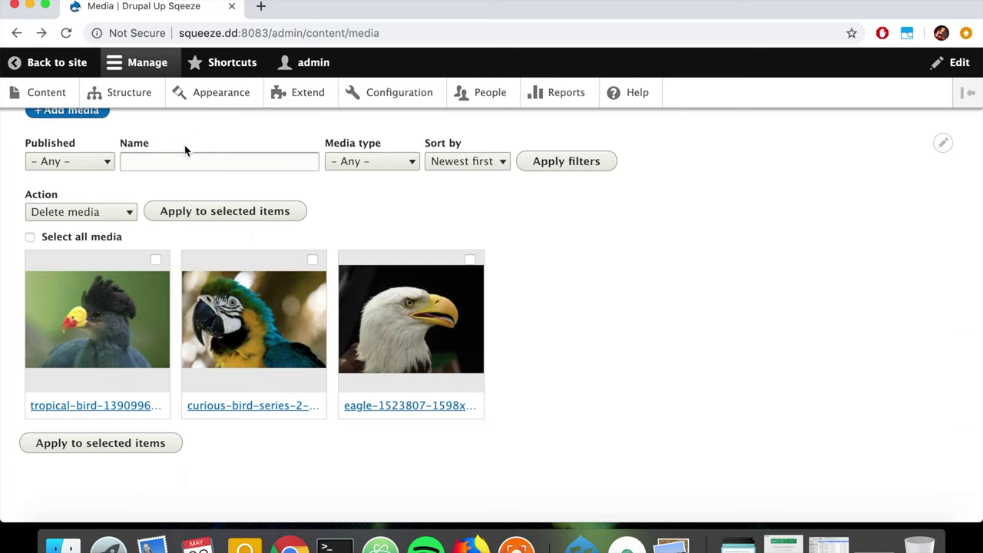